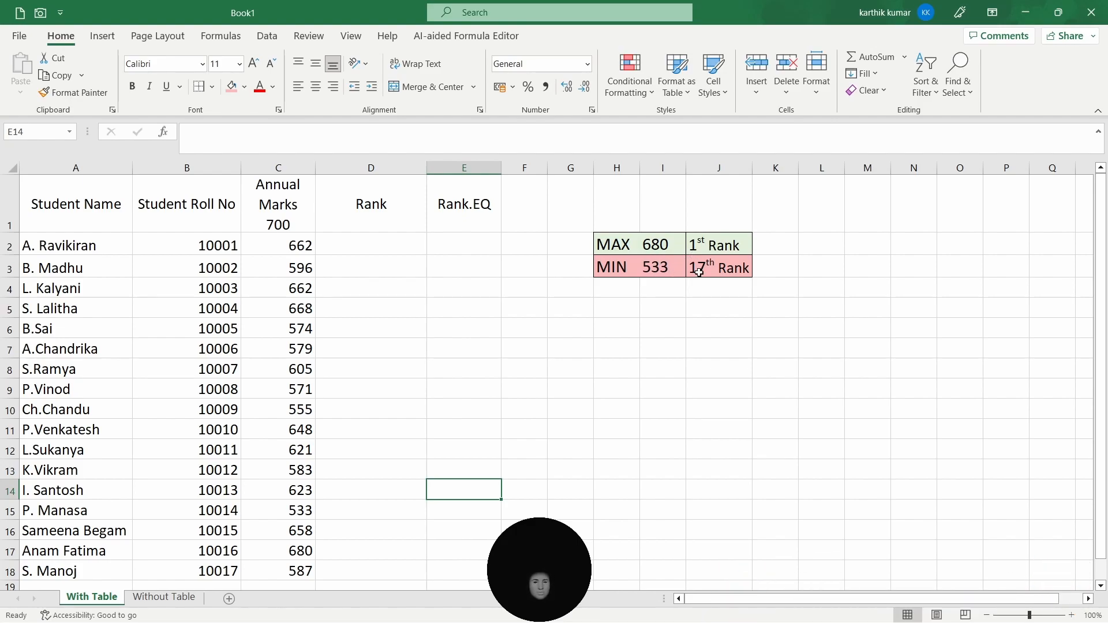
# - Convert the student data range A1:E18 into a table with headers
pyautogui.click(719, 348)
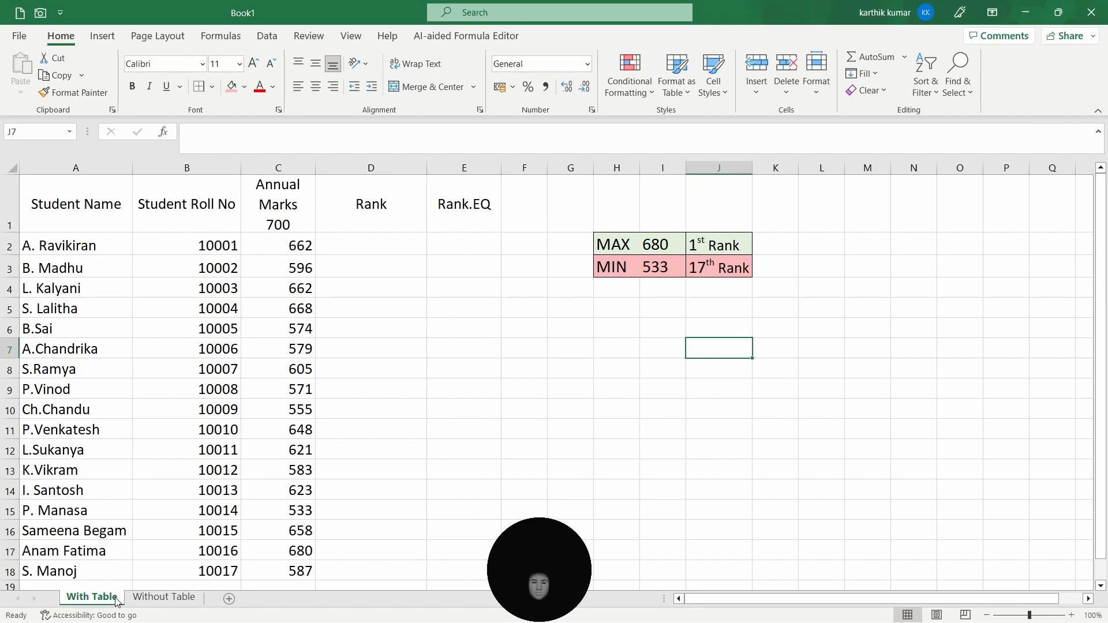
pyautogui.click(90, 225)
pyautogui.moveTo(90, 224); pyautogui.dragTo(452, 563)
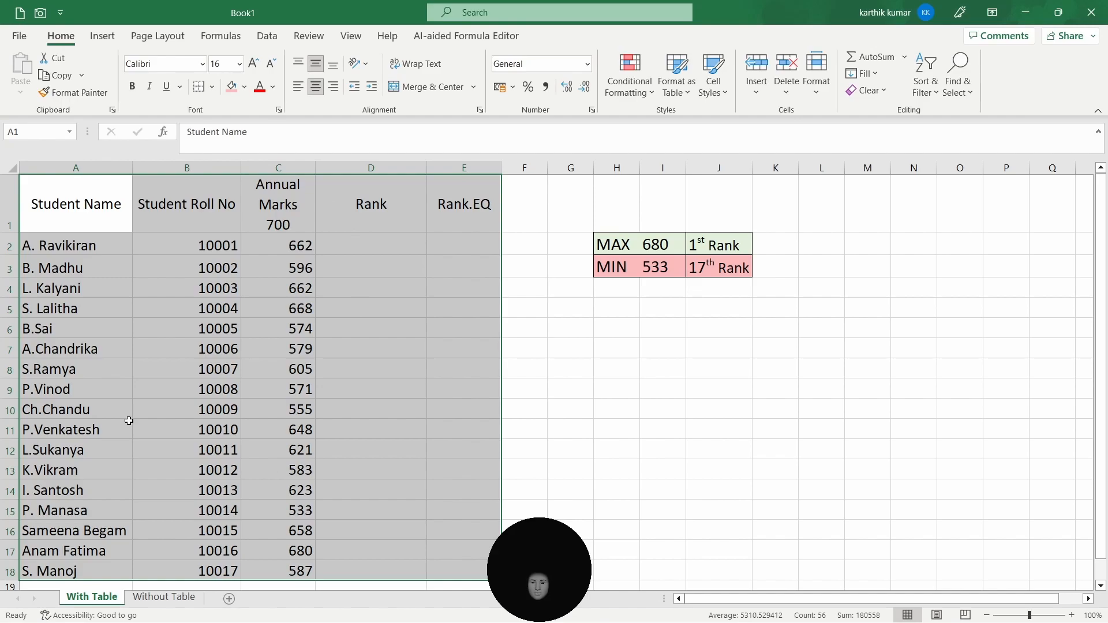
pyautogui.click(102, 37)
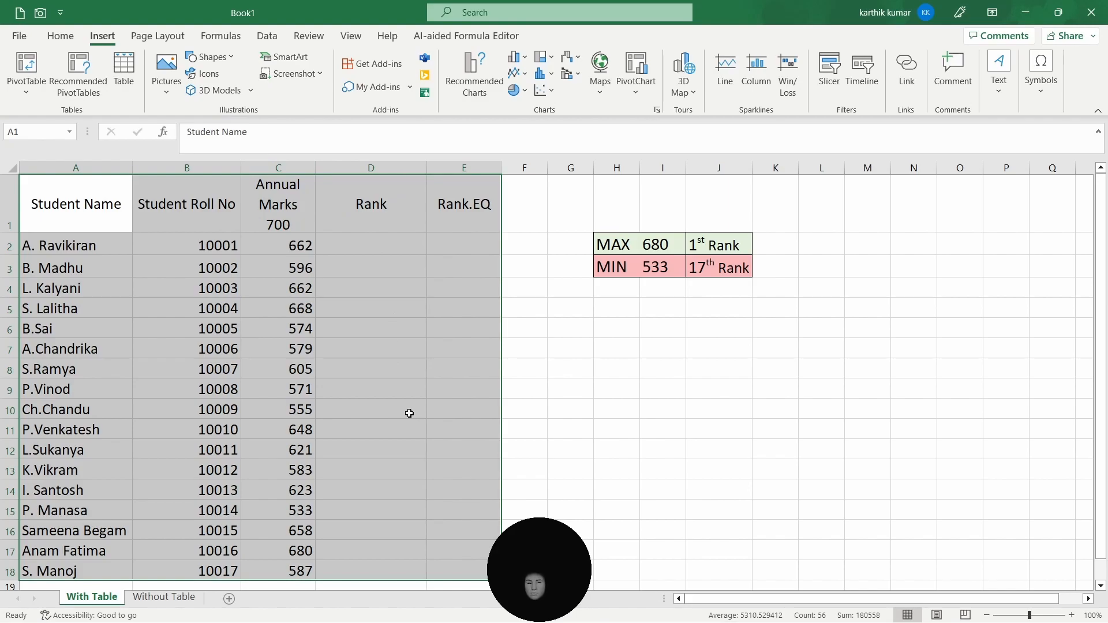
pyautogui.hotkey('ctrl', 't')
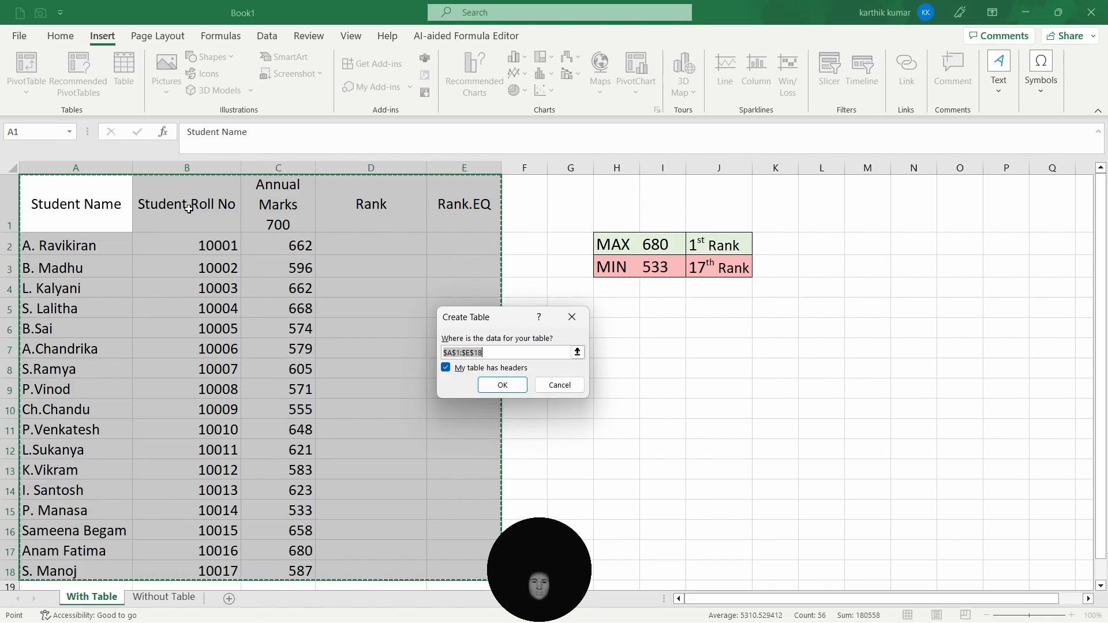
pyautogui.click(510, 392)
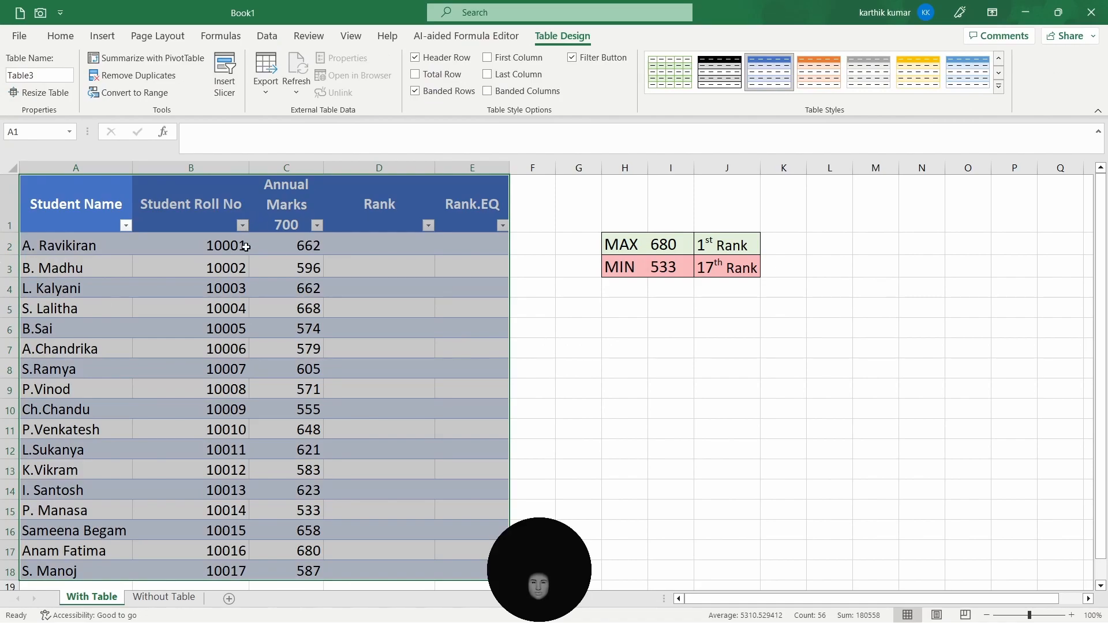
# - Enter =RANK([@[Annual Marks 700]],C:C) in the Rank column's first cell so it fills the whole table column
pyautogui.click(371, 245)
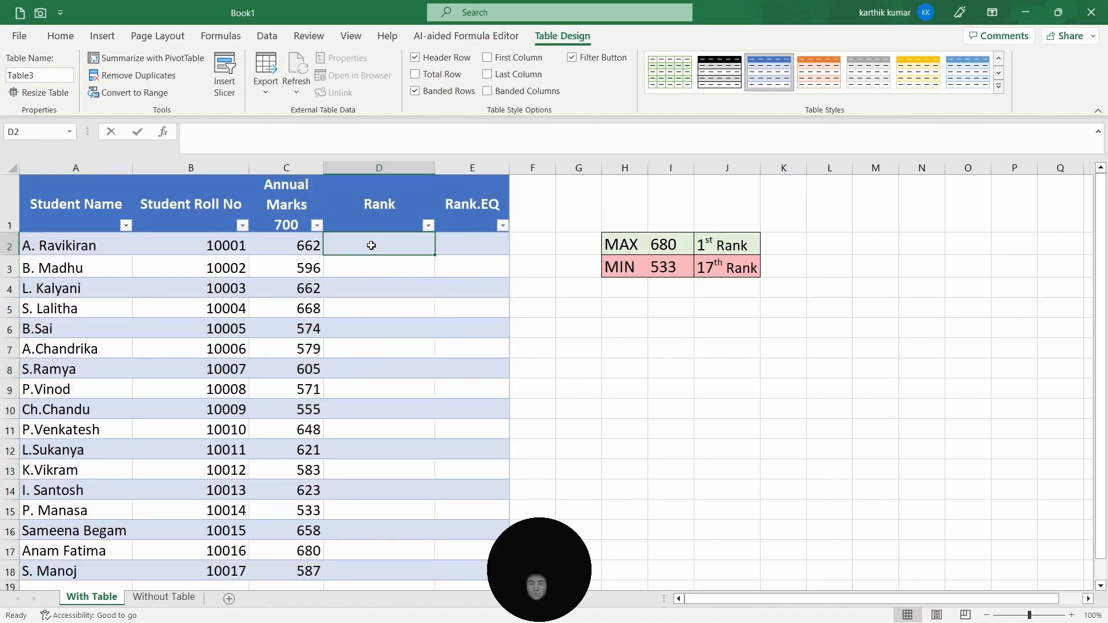
pyautogui.write('=rank')
pyautogui.press('Down')
pyautogui.press('Down')
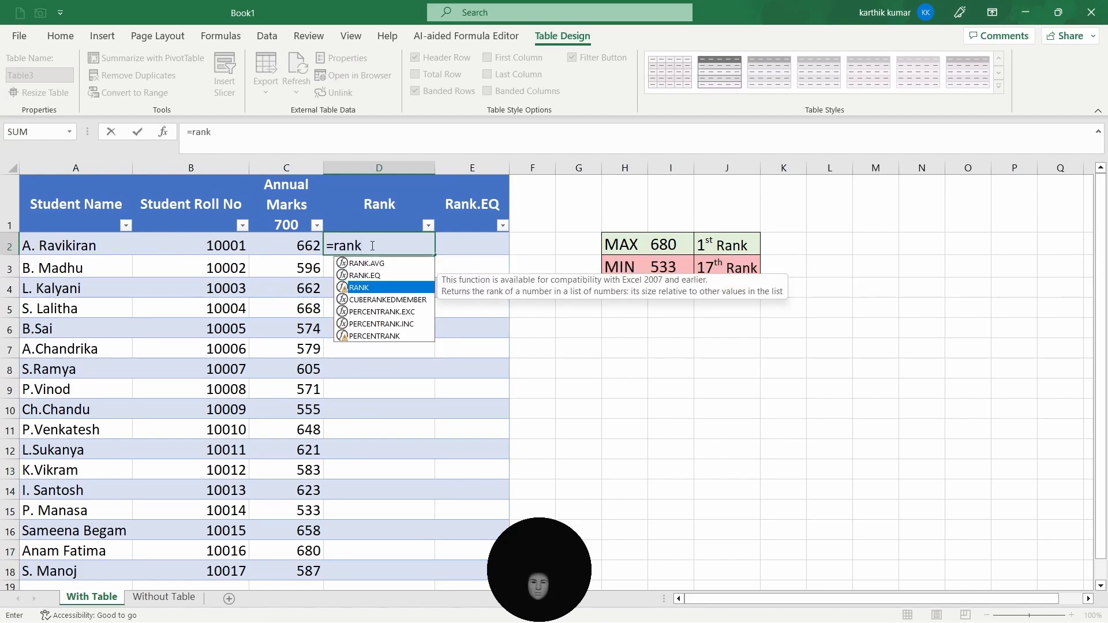
pyautogui.press('Tab')
pyautogui.click(317, 248)
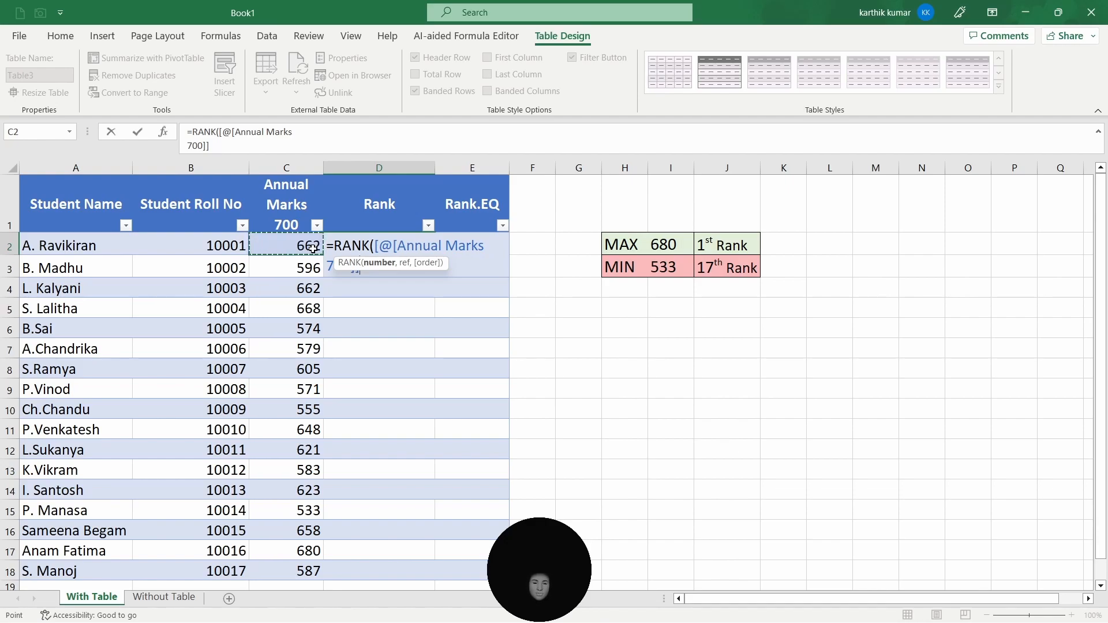
pyautogui.write(',')
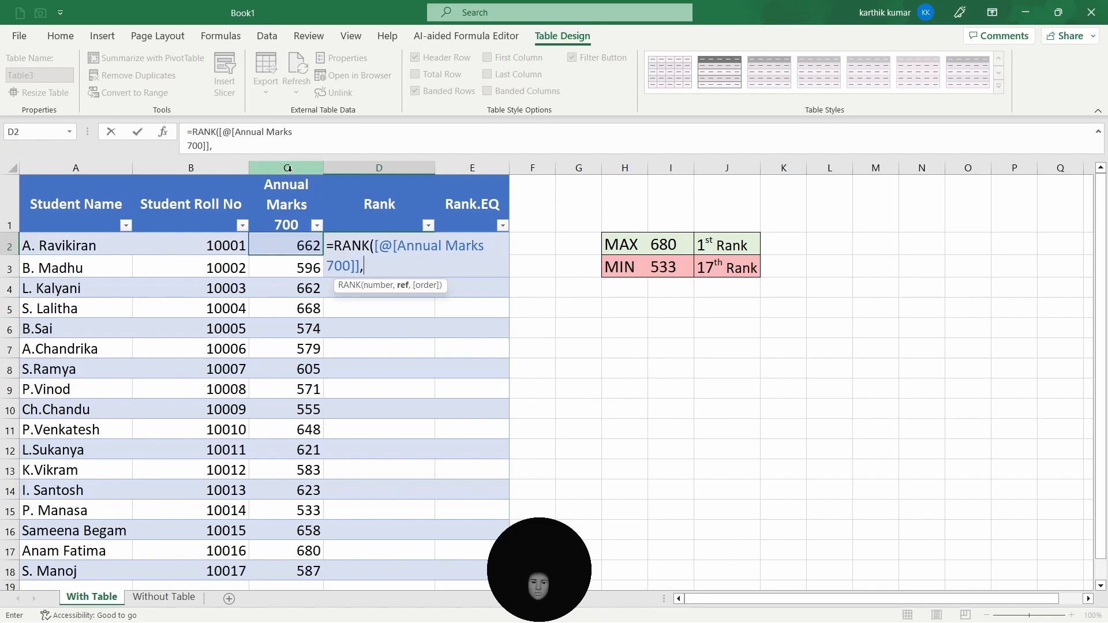
pyautogui.click(287, 167)
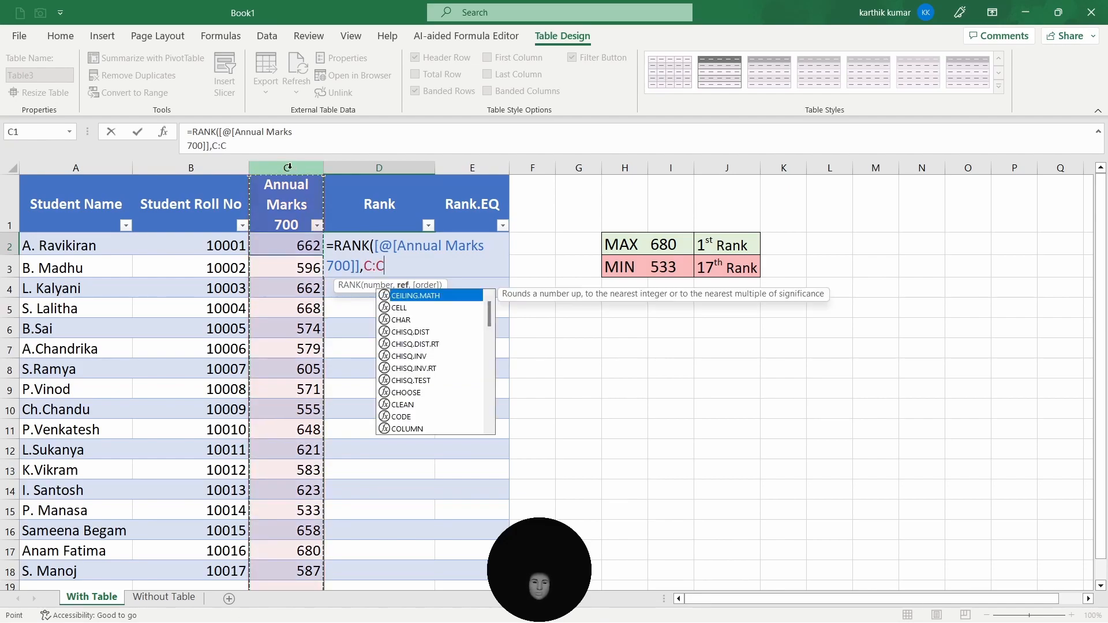
pyautogui.write(')')
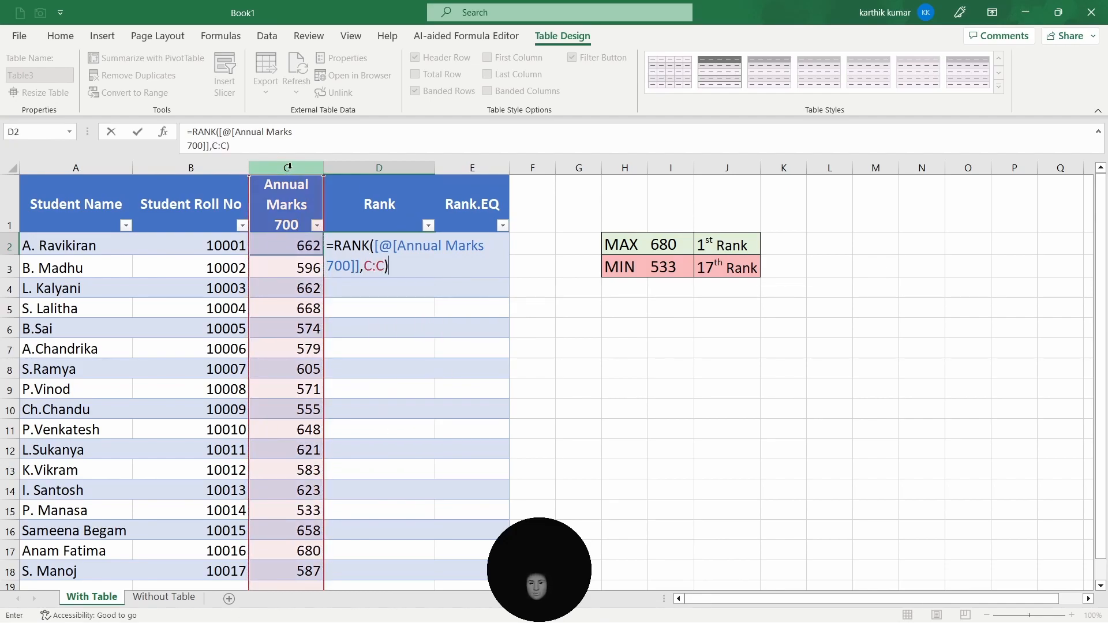
pyautogui.press('Return')
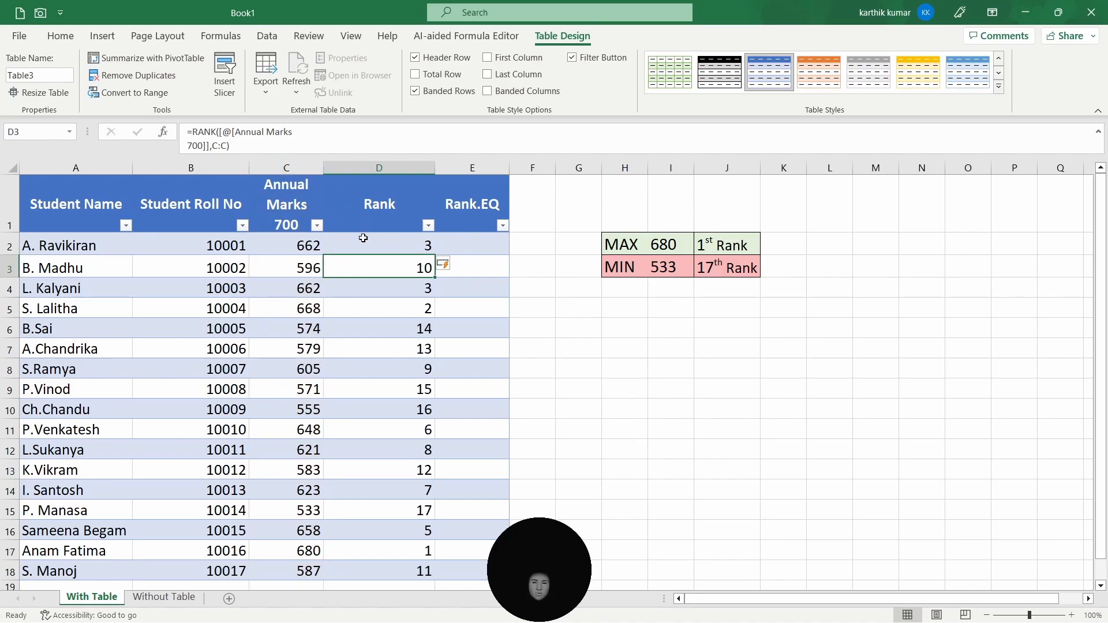
pyautogui.scroll(-2, 372, 425)
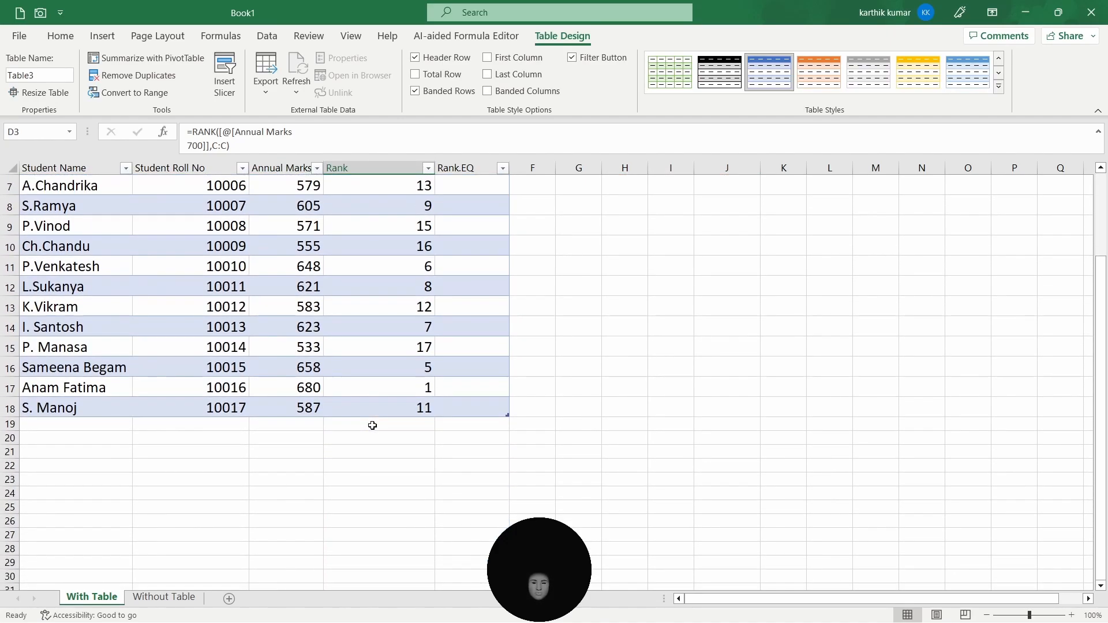
pyautogui.scroll(2, 372, 426)
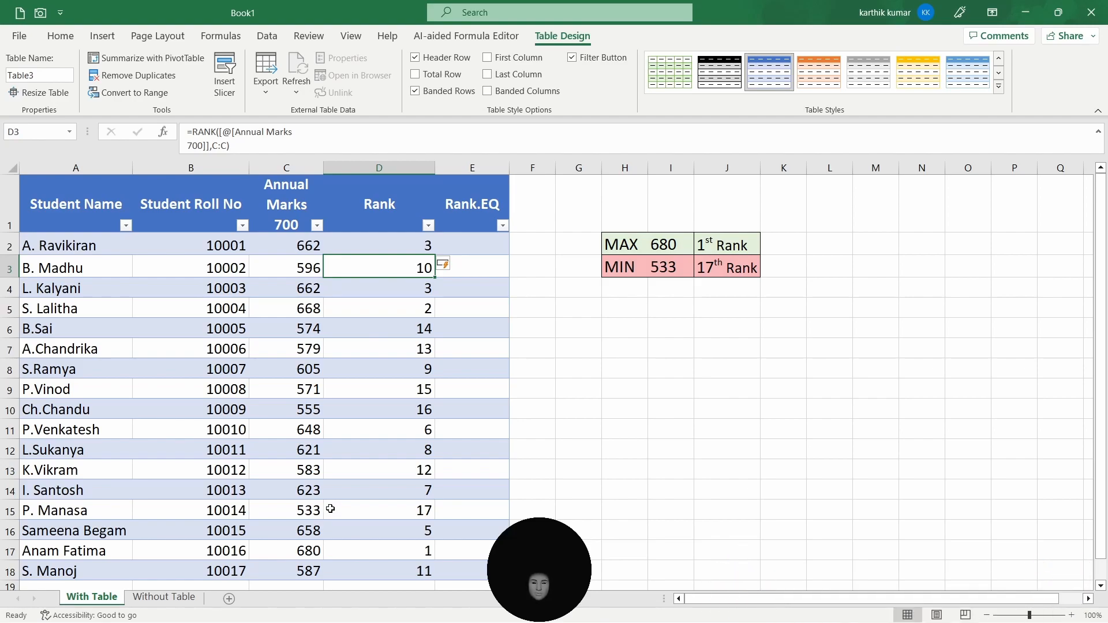
pyautogui.click(420, 252)
pyautogui.click(425, 289)
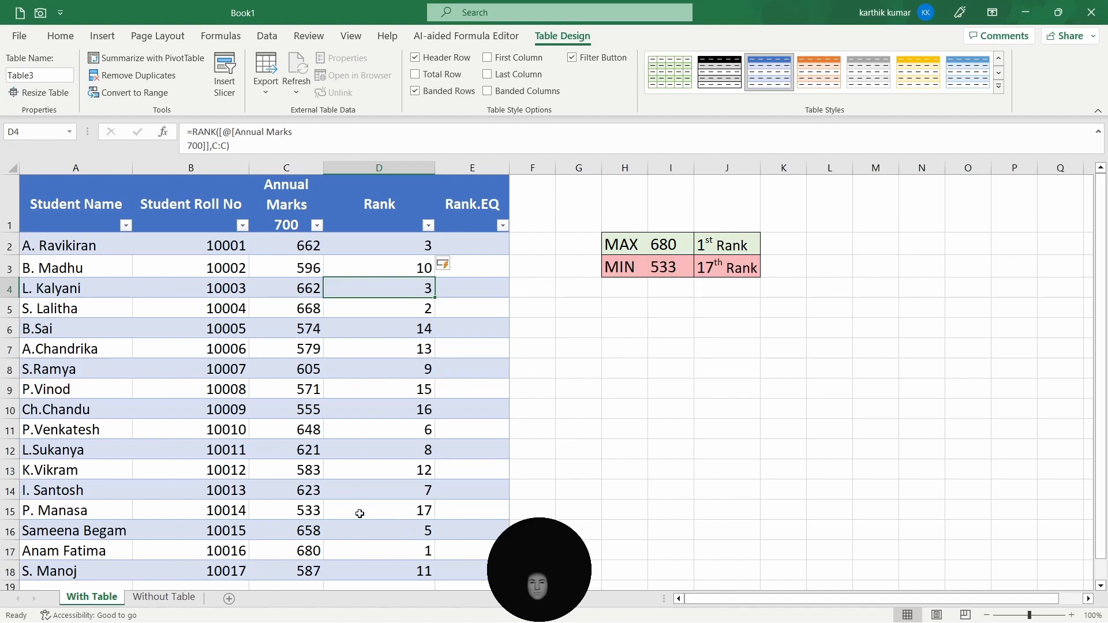
# - On the Without Table sheet, enter =RANK(C2,C:C) in D2 and fill it down to row 18
pyautogui.click(175, 602)
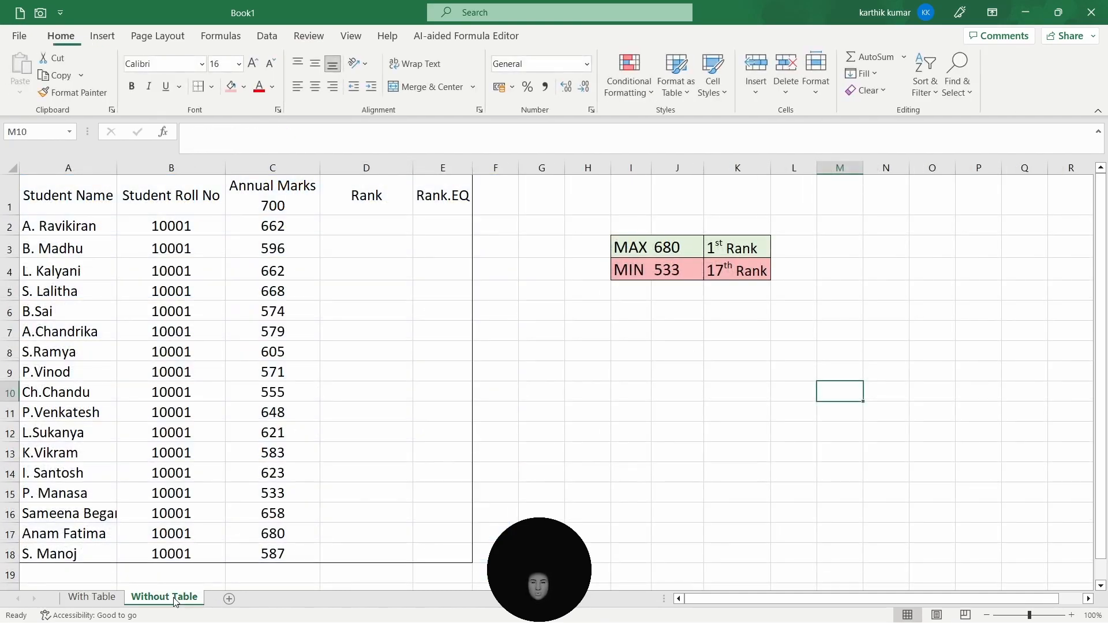
pyautogui.click(386, 226)
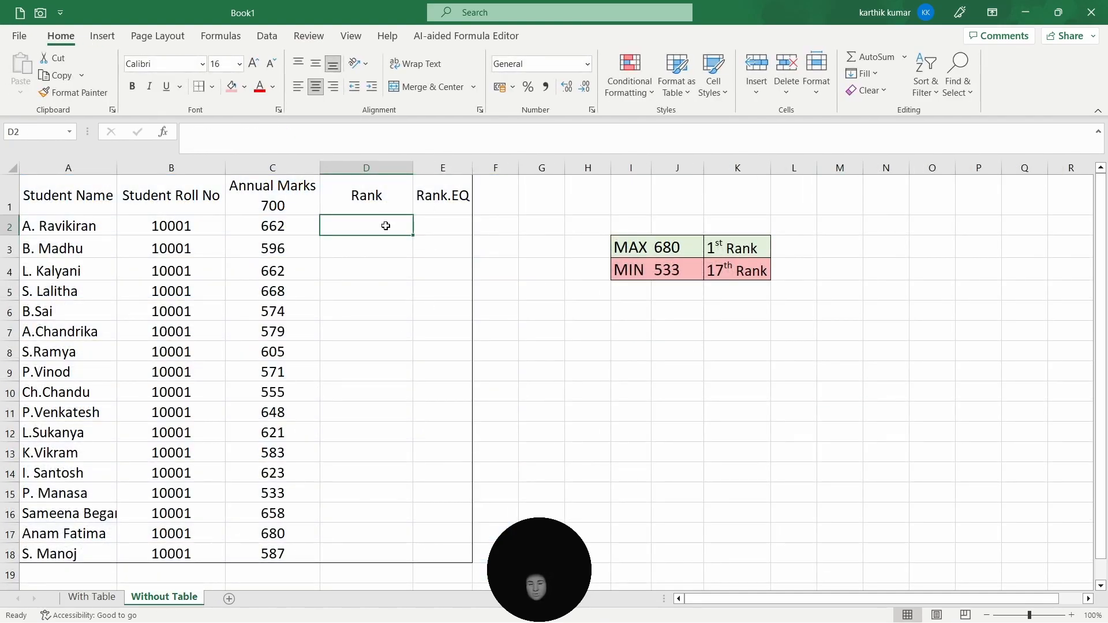
pyautogui.write('=rank')
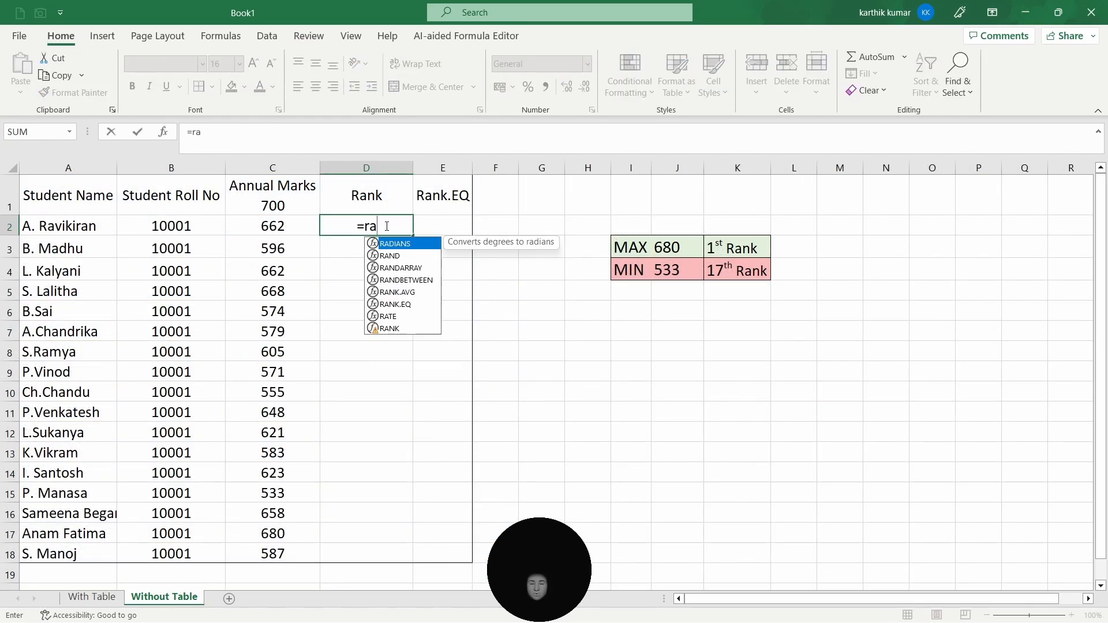
pyautogui.press('Down')
pyautogui.press('Down')
pyautogui.press('Tab')
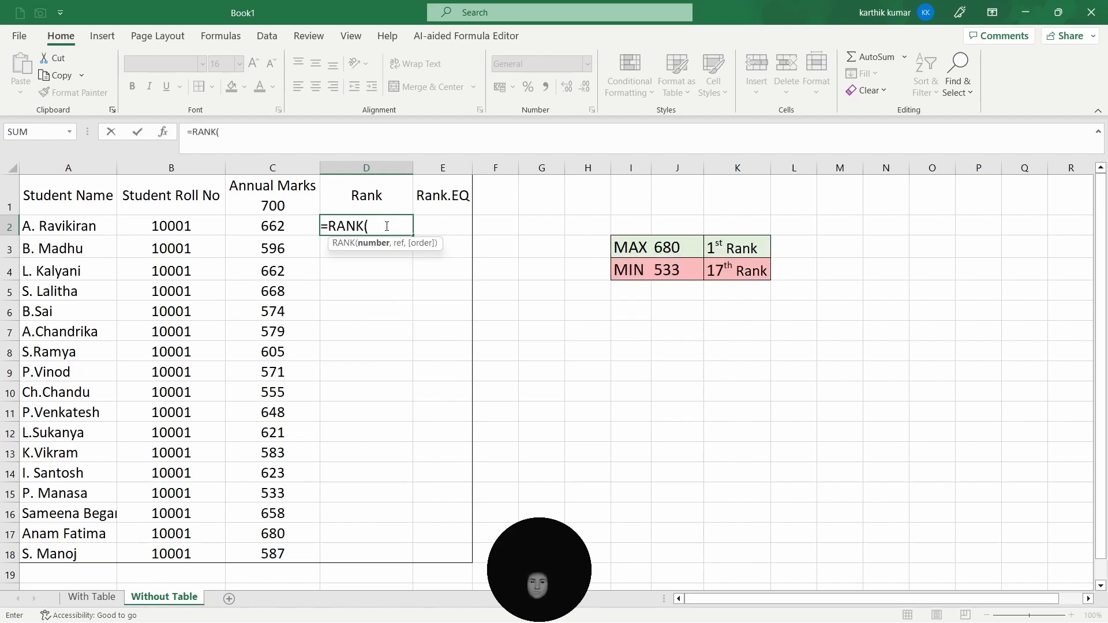
pyautogui.click(281, 226)
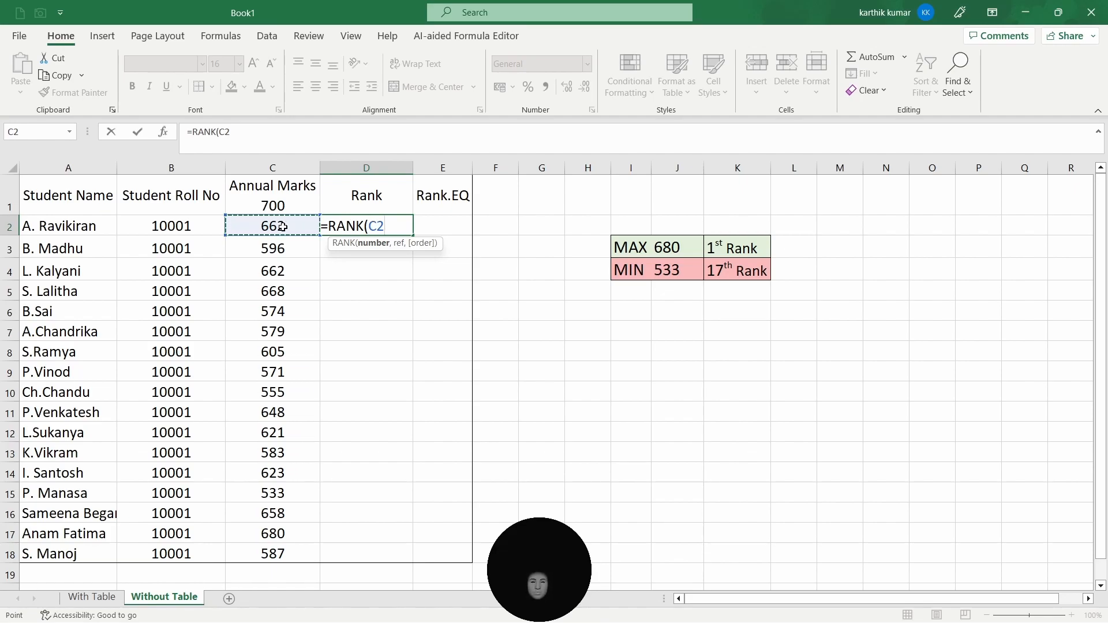
pyautogui.write(',')
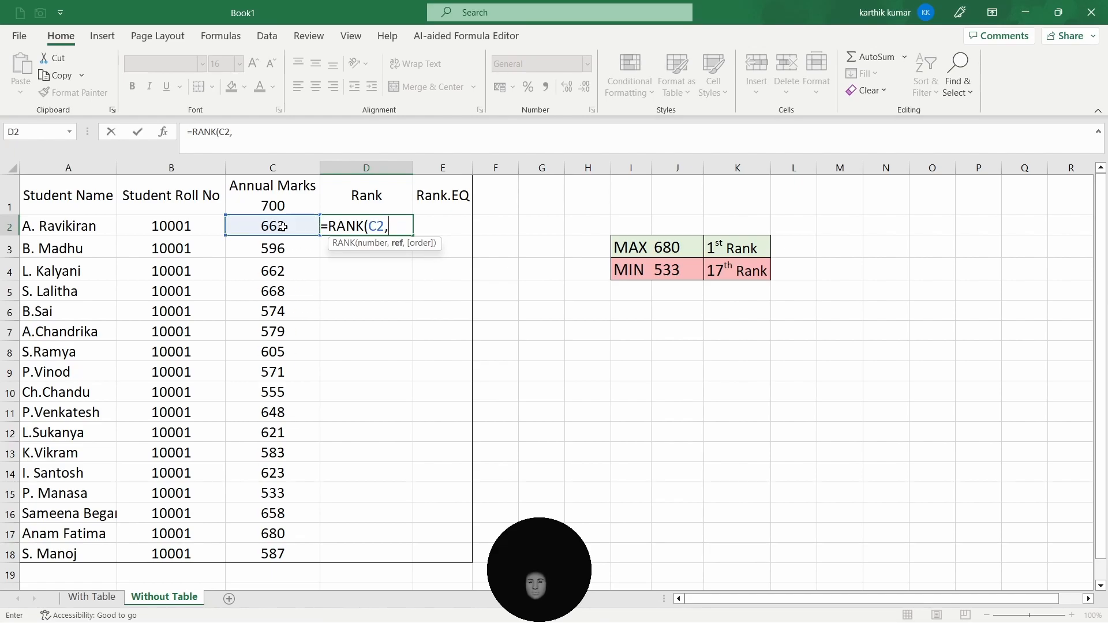
pyautogui.click(281, 168)
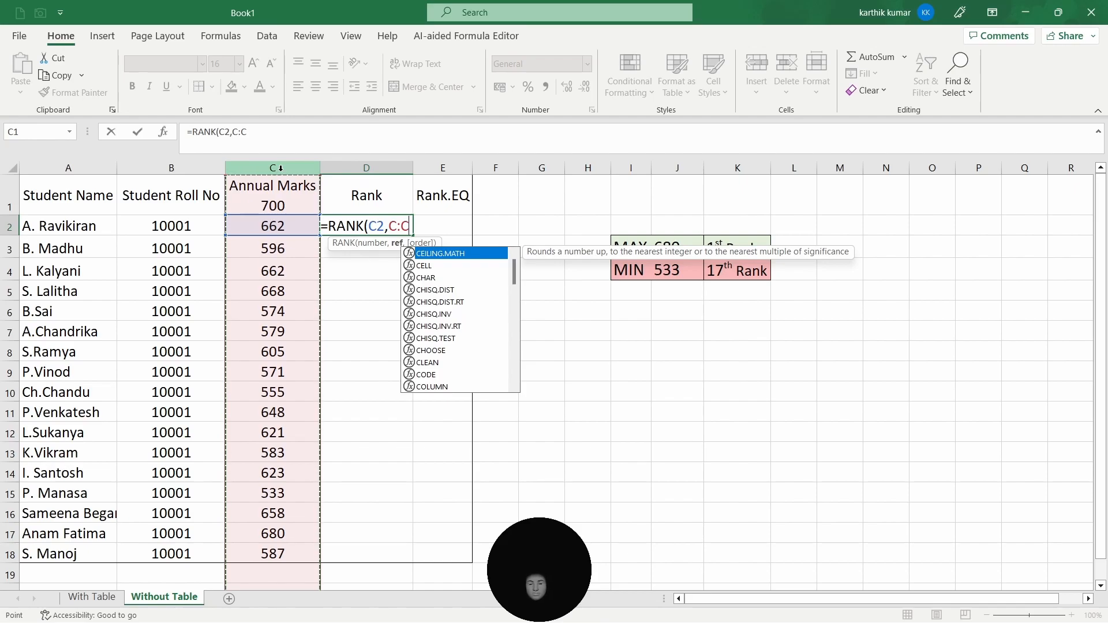
pyautogui.write(')')
pyautogui.press('Return')
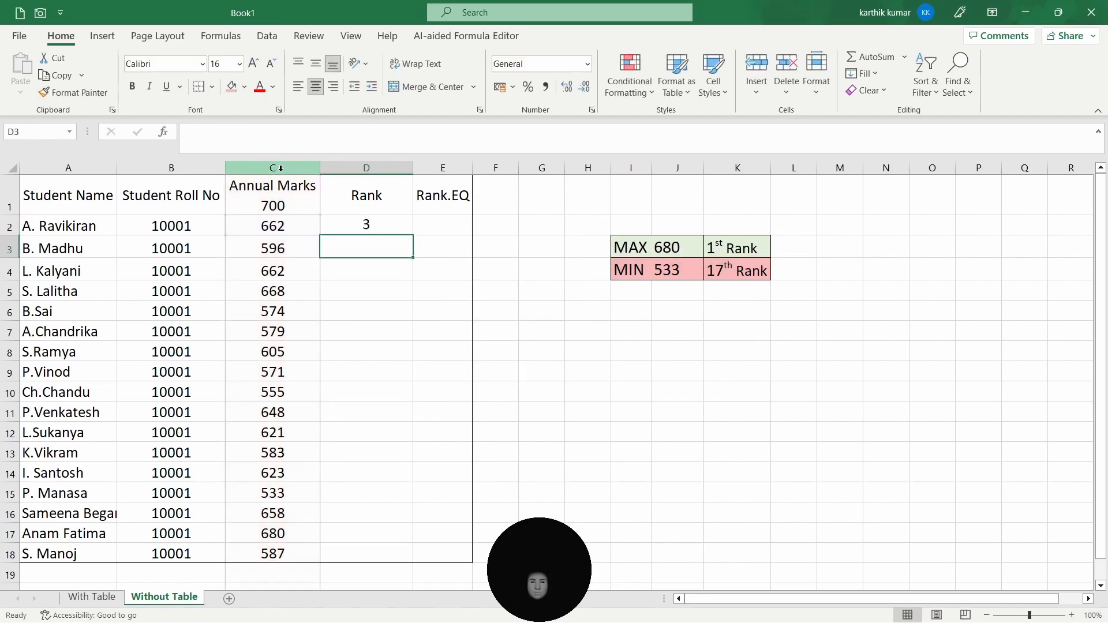
pyautogui.click(379, 220)
pyautogui.doubleClick(414, 235)
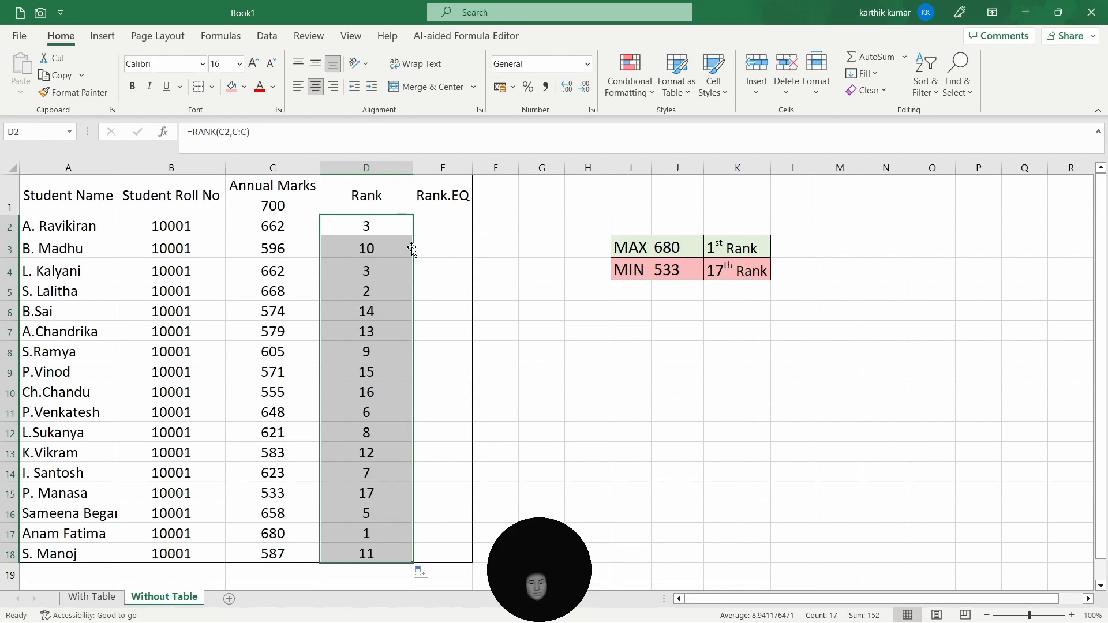
# - On the With Table sheet, enter =RANK.EQ([@[Annual Marks 700]],C:C,0) in the Rank.EQ column's first cell
pyautogui.click(92, 597)
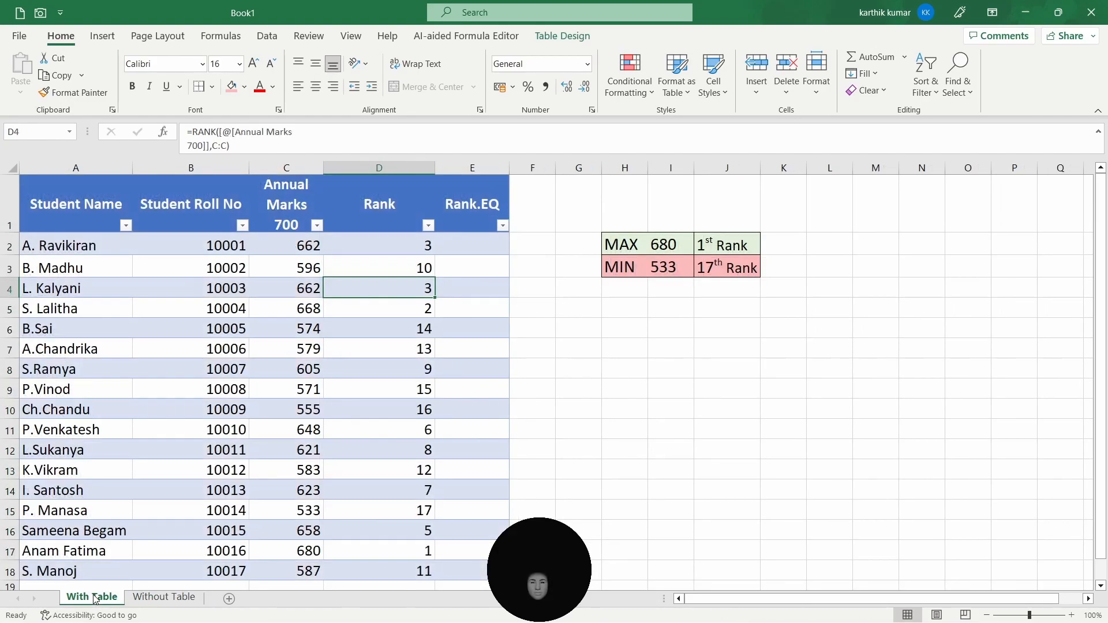
pyautogui.click(481, 247)
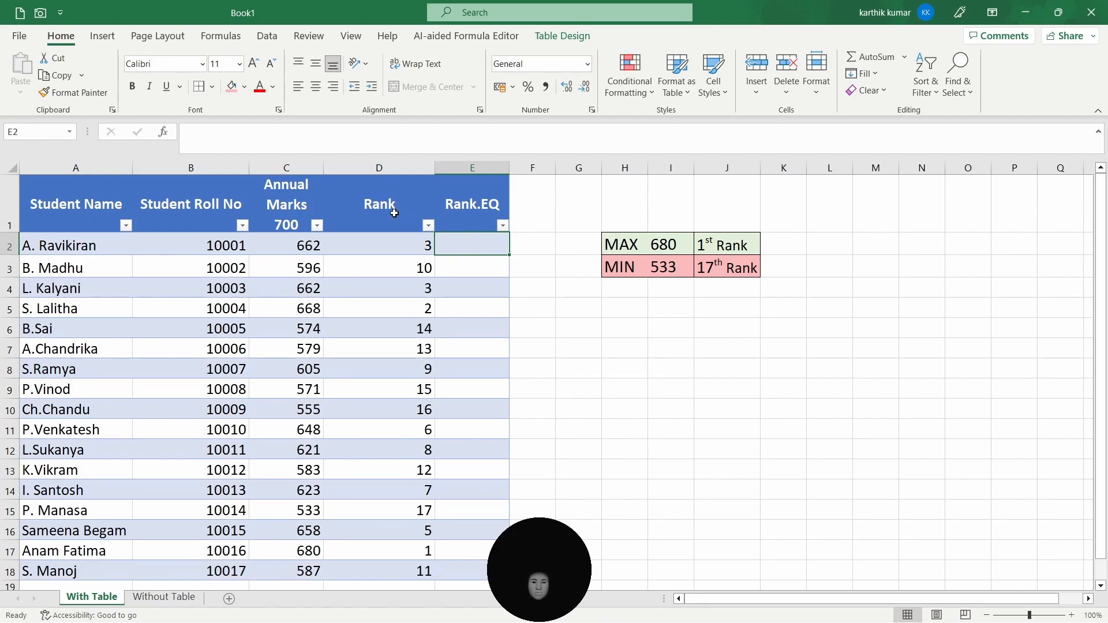
pyautogui.write('=rank')
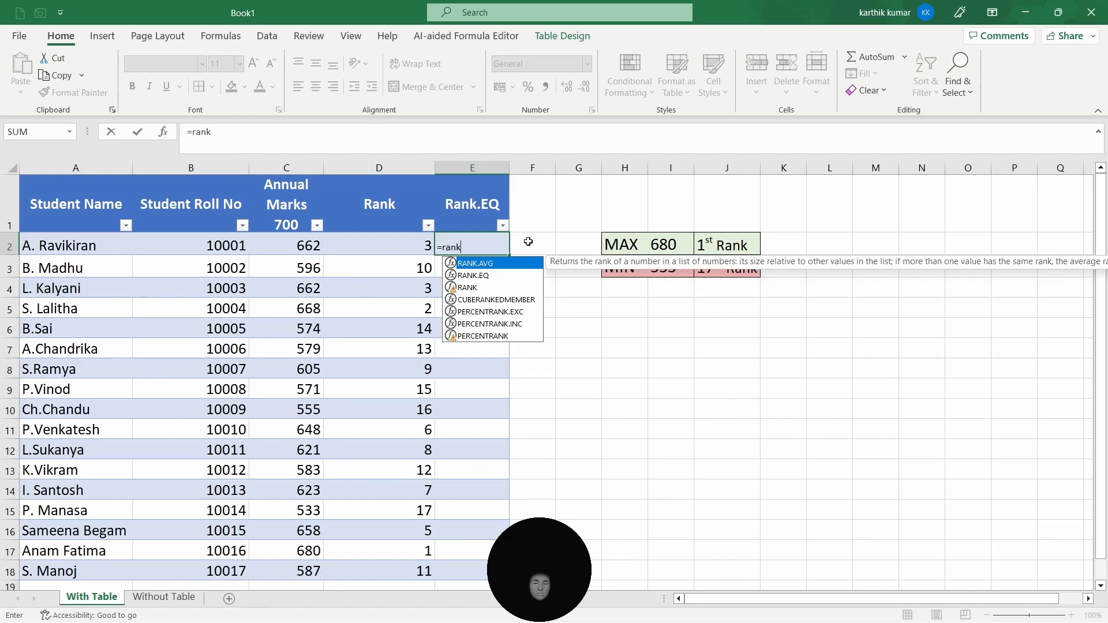
pyautogui.press('Down')
pyautogui.press('Down')
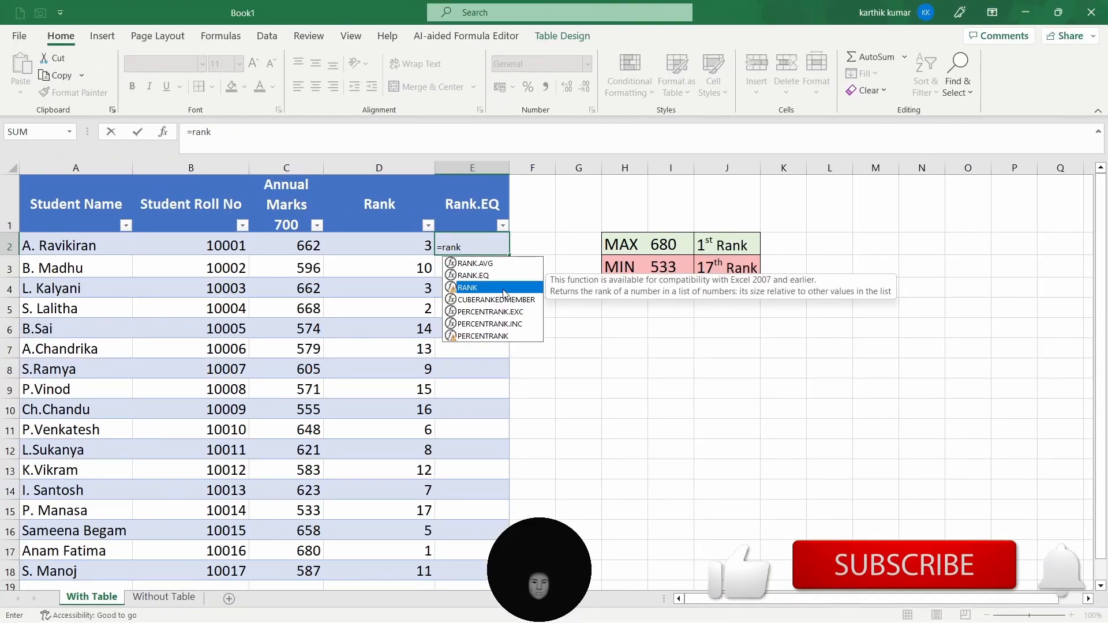
pyautogui.click(264, 259)
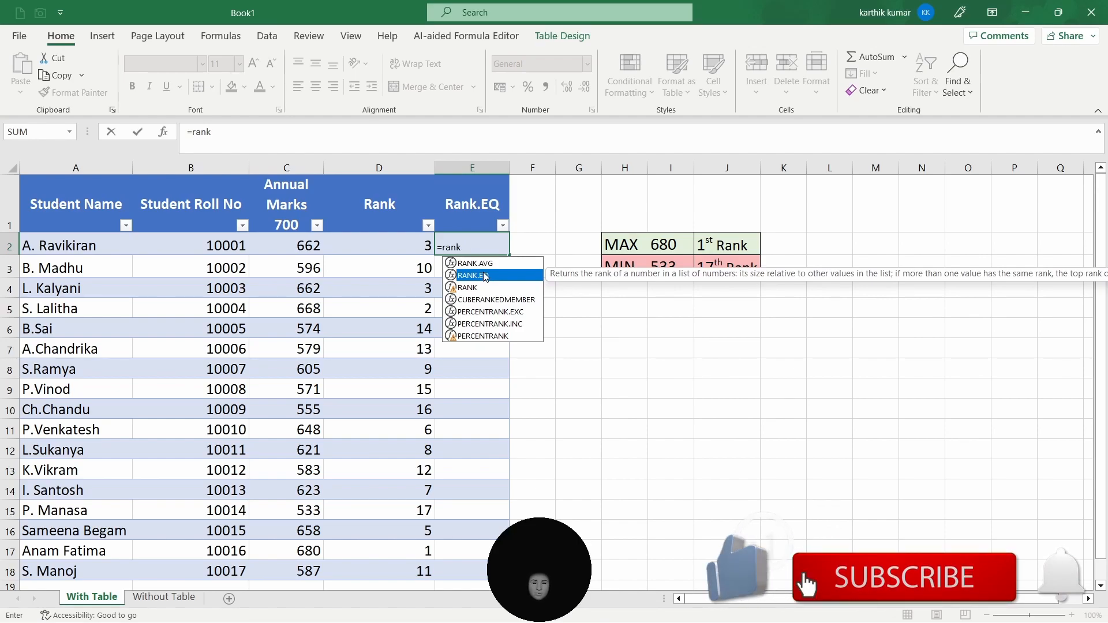
pyautogui.doubleClick(486, 276)
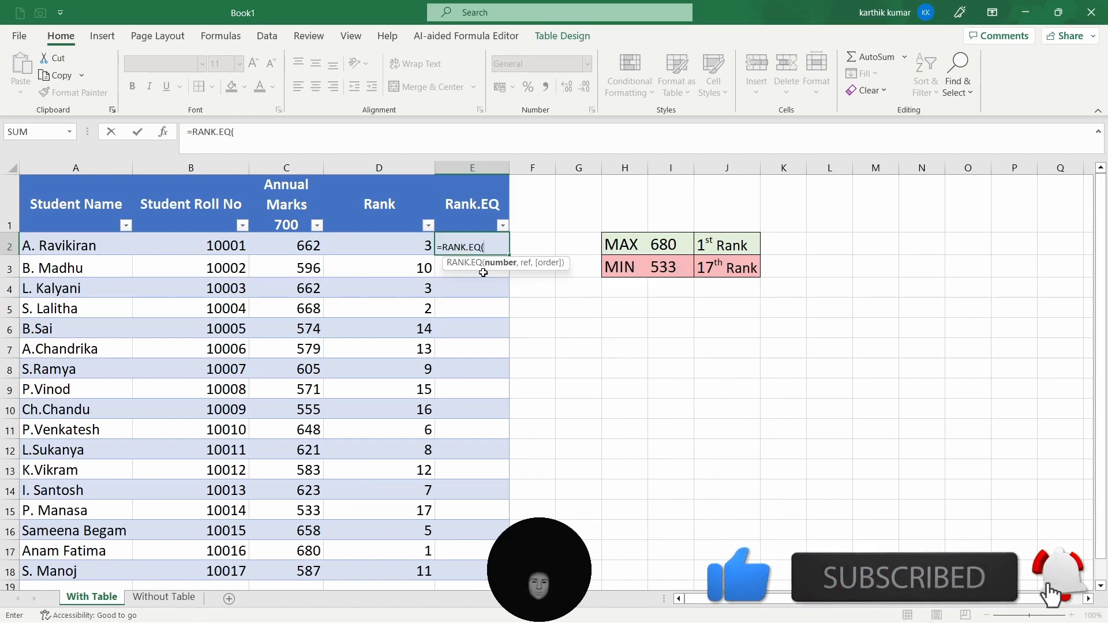
pyautogui.click(304, 255)
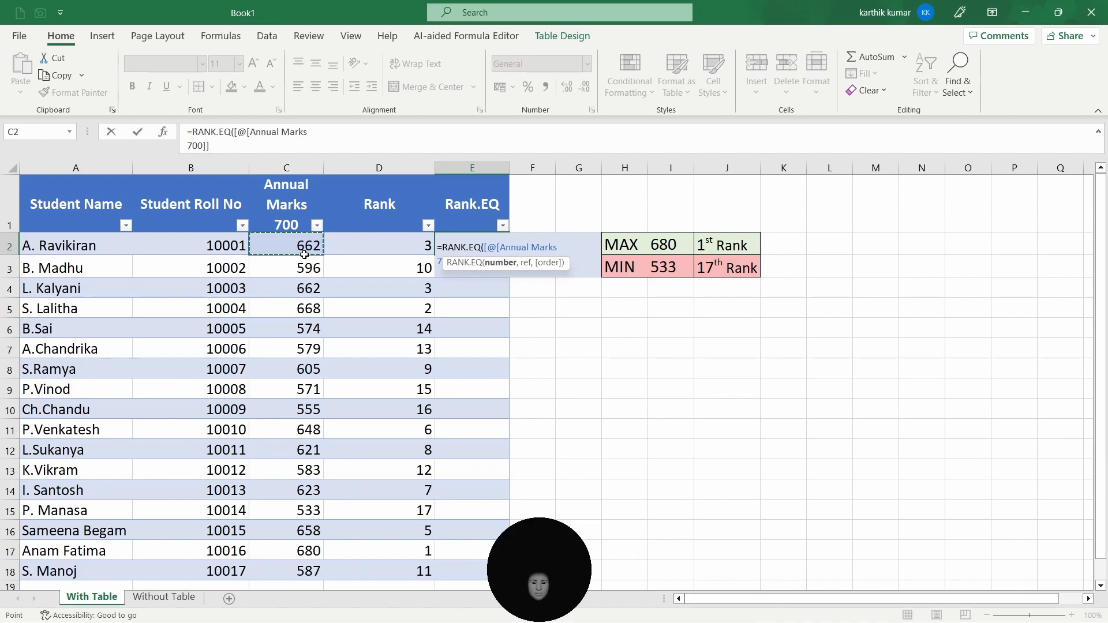
pyautogui.write(',')
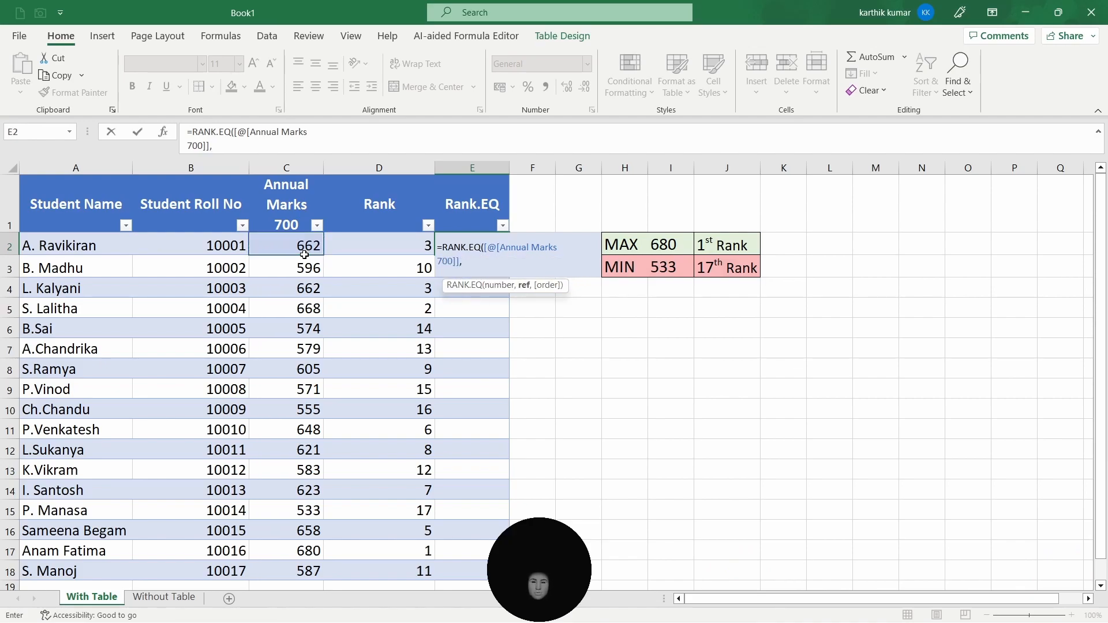
pyautogui.click(296, 161)
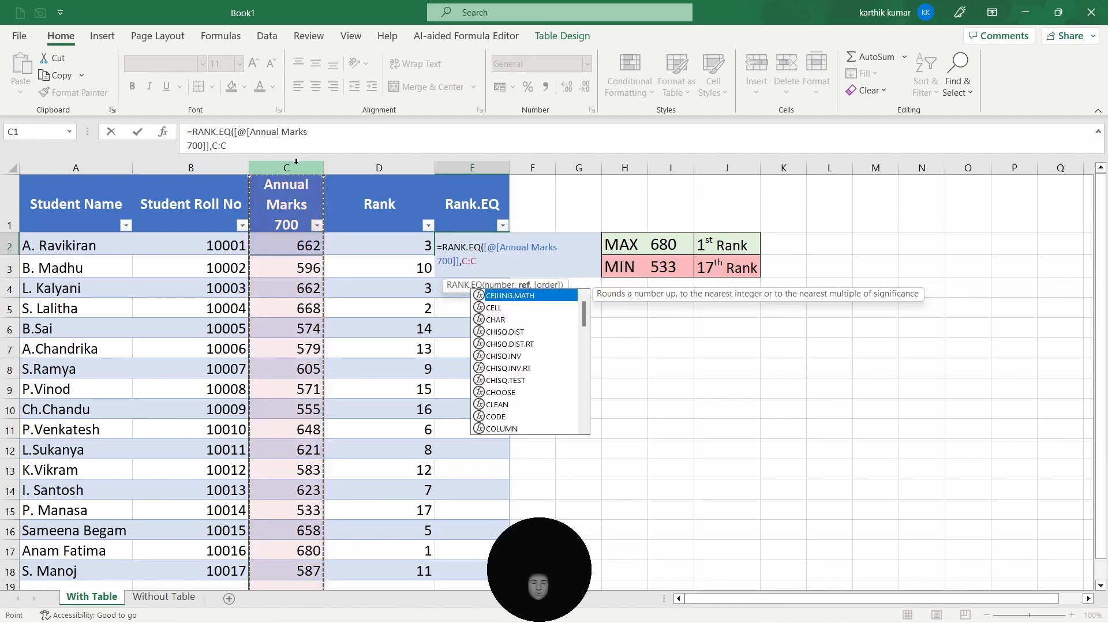
pyautogui.write(',')
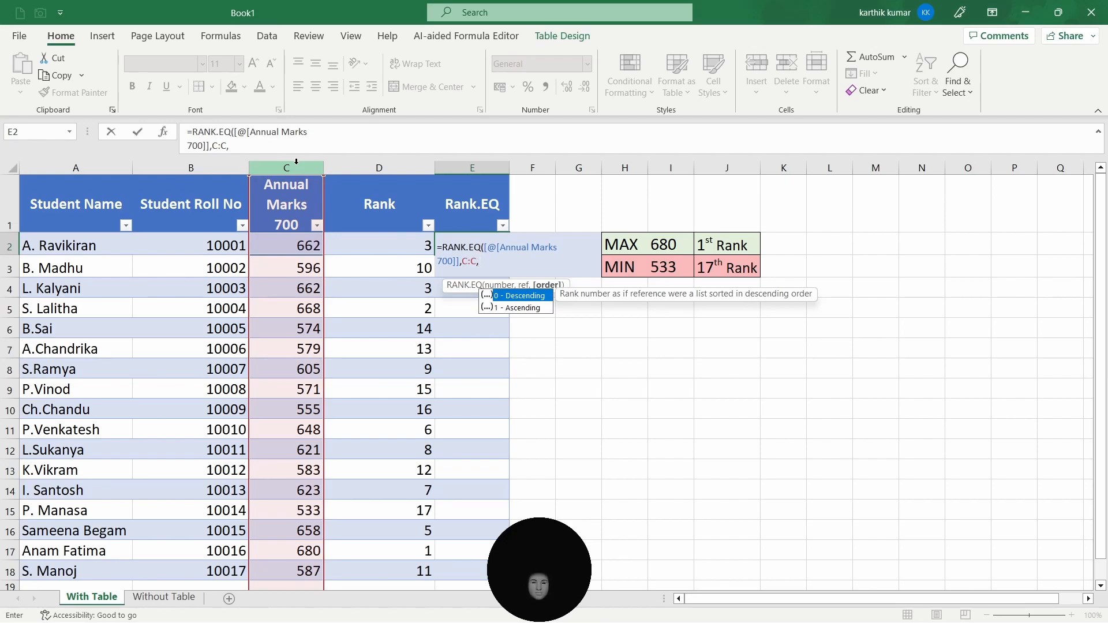
pyautogui.write(')')
pyautogui.press('Return')
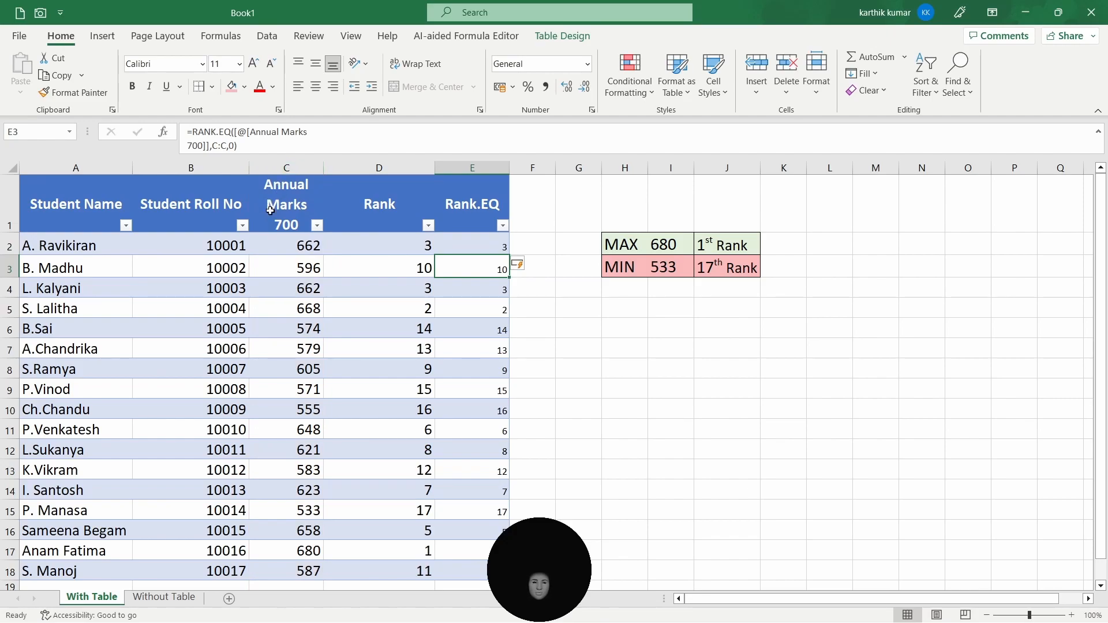
# - Change the Rank.EQ formula's order argument in the table to 1 for ascending ranking
pyautogui.click(482, 249)
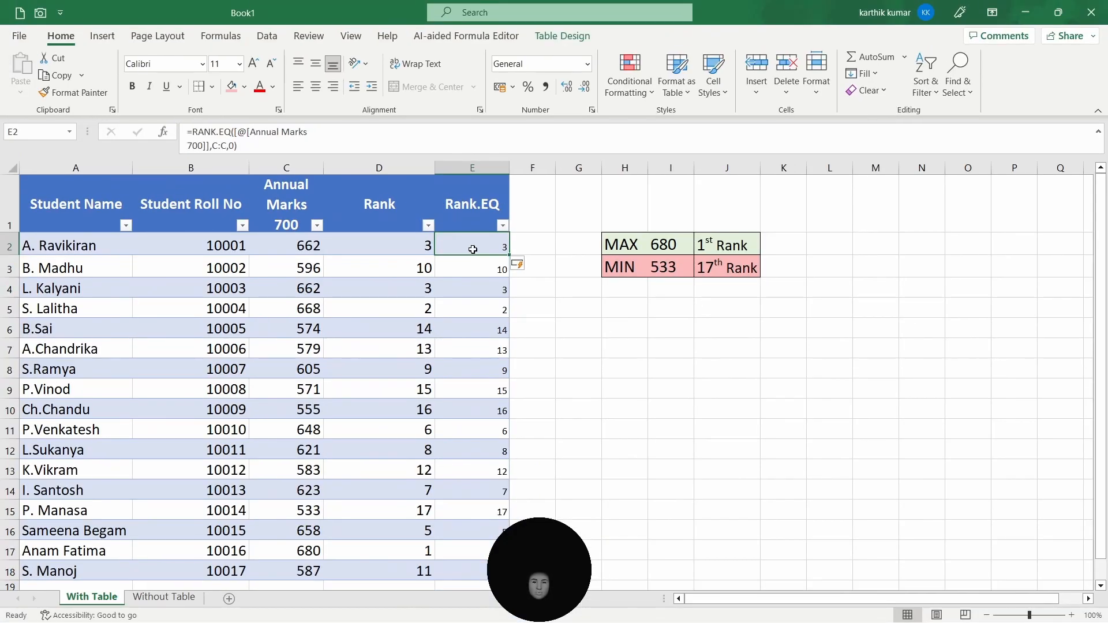
pyautogui.doubleClick(491, 246)
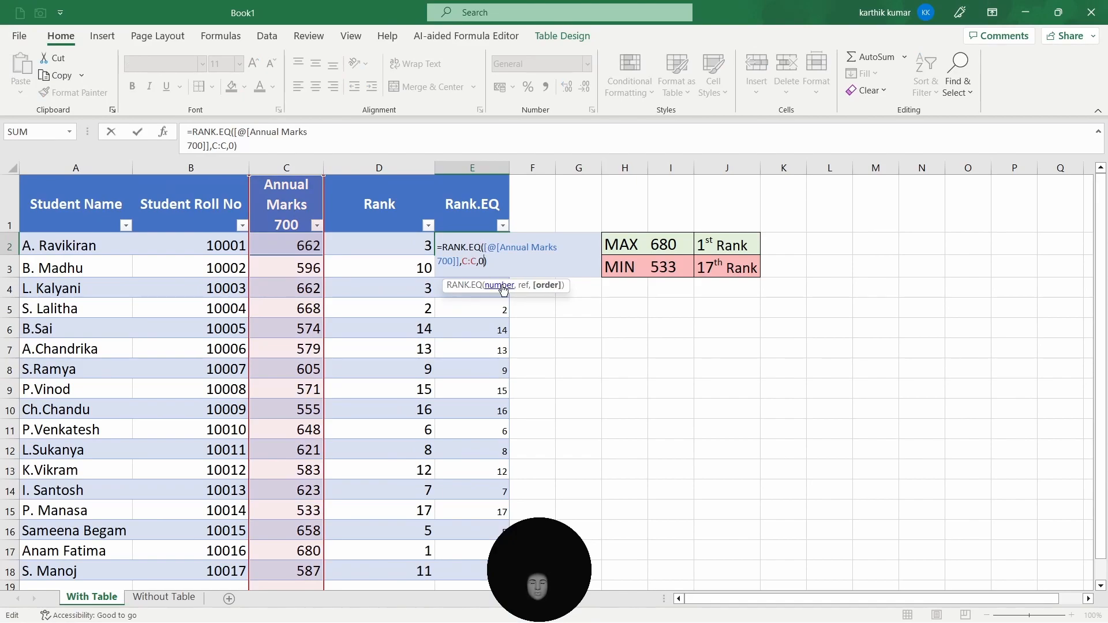
pyautogui.press('BackSpace')
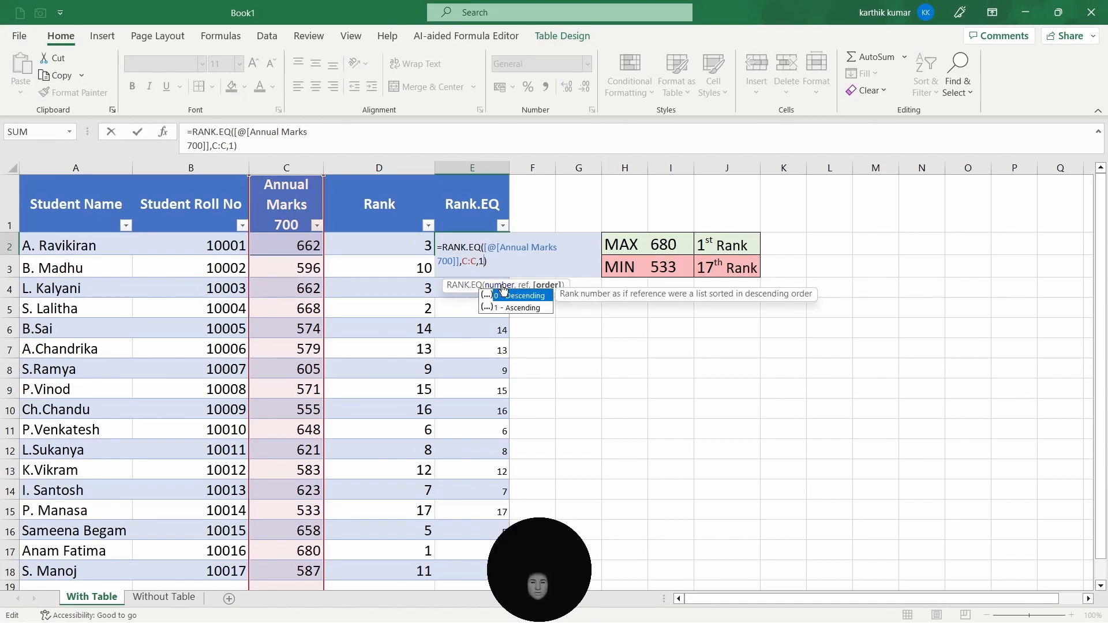
pyautogui.write('1')
pyautogui.press('Return')
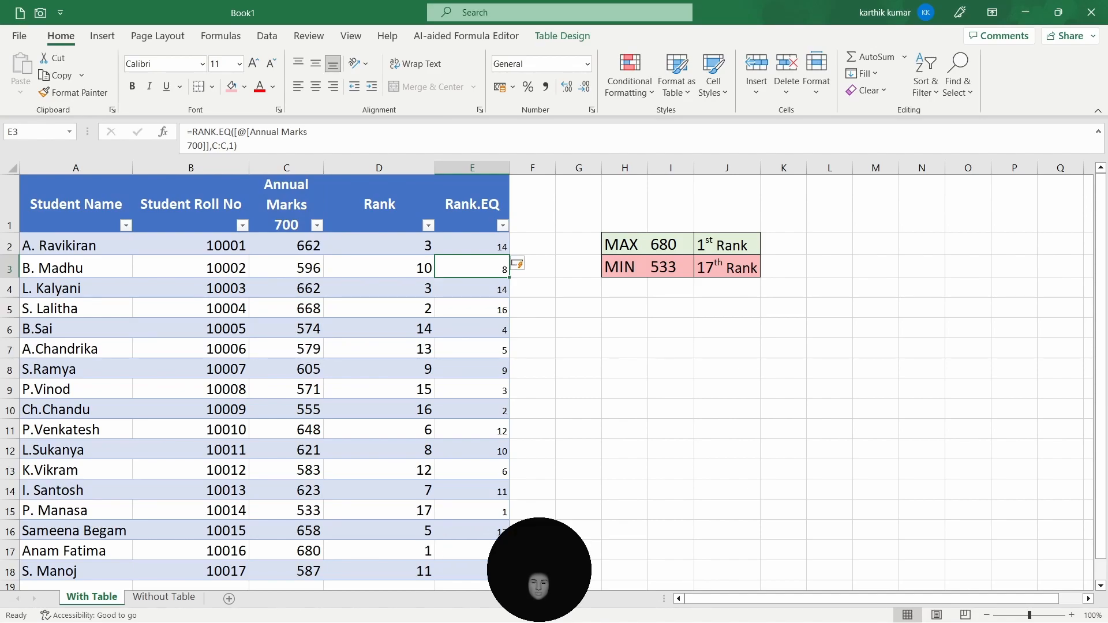
# - Set the Rank.EQ formula's order argument back to 0 for descending ranking
pyautogui.click(490, 251)
pyautogui.doubleClick(490, 251)
pyautogui.click(483, 261)
pyautogui.press('BackSpace')
pyautogui.write('0')
pyautogui.press('Return')
# - On the Without Table sheet, enter =RANK.EQ(C2,C:C,0) in E2 and fill it down to row 18
pyautogui.click(164, 596)
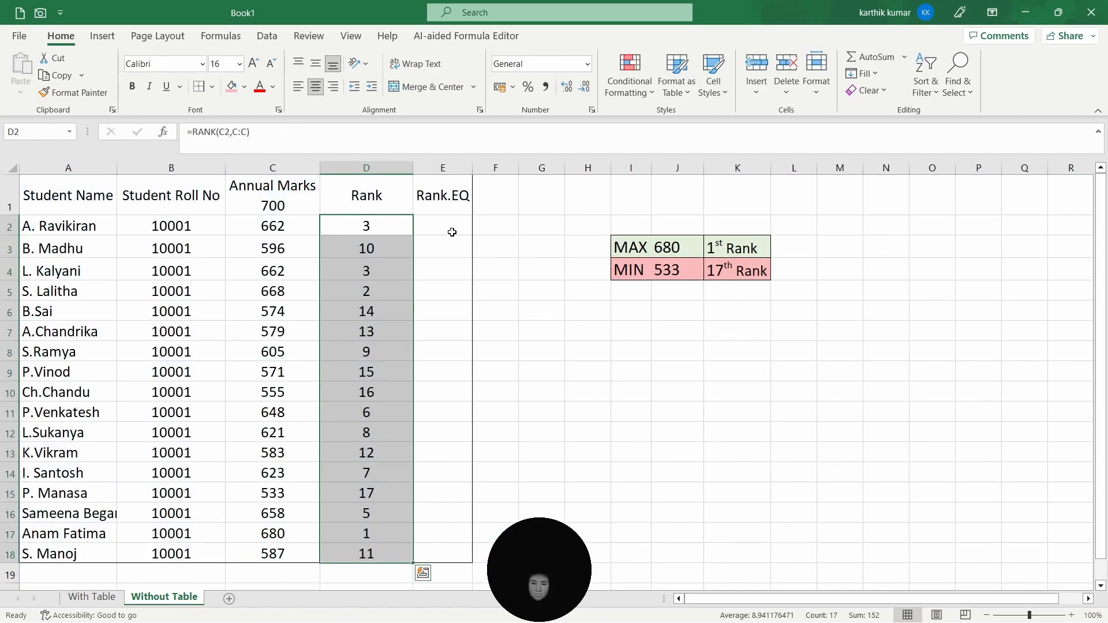
pyautogui.click(437, 230)
pyautogui.write('=rank')
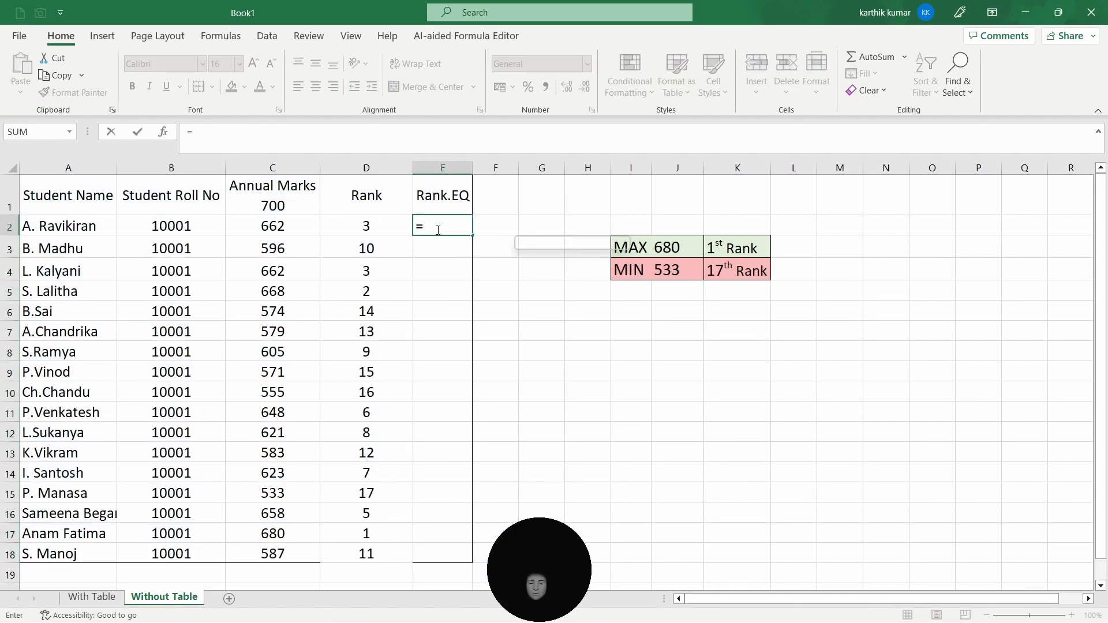
pyautogui.press('Down')
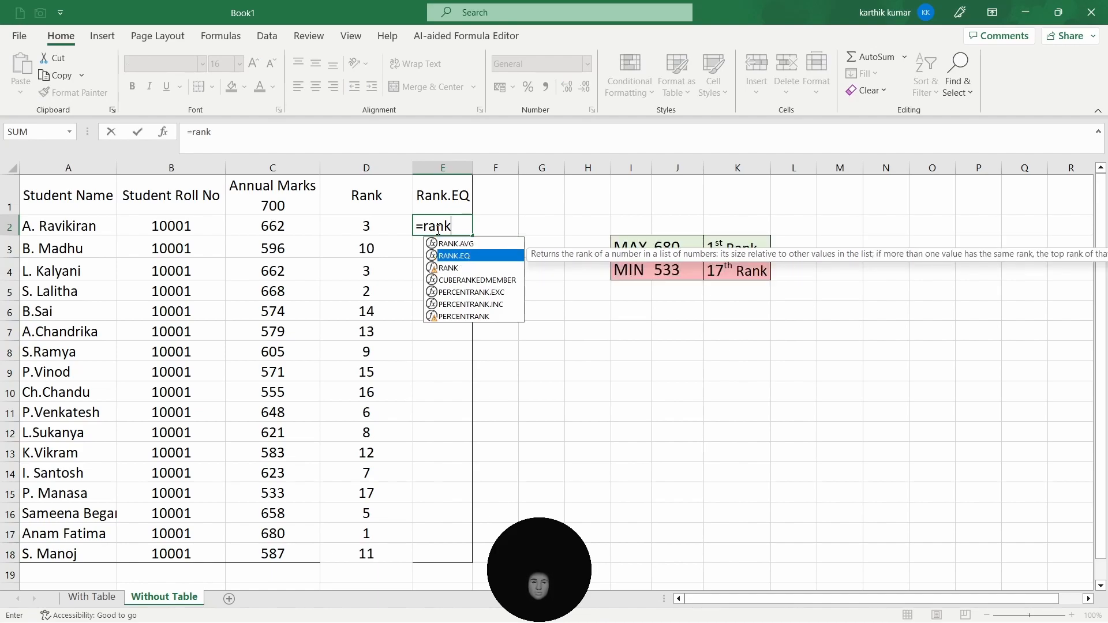
pyautogui.press('Tab')
pyautogui.click(284, 228)
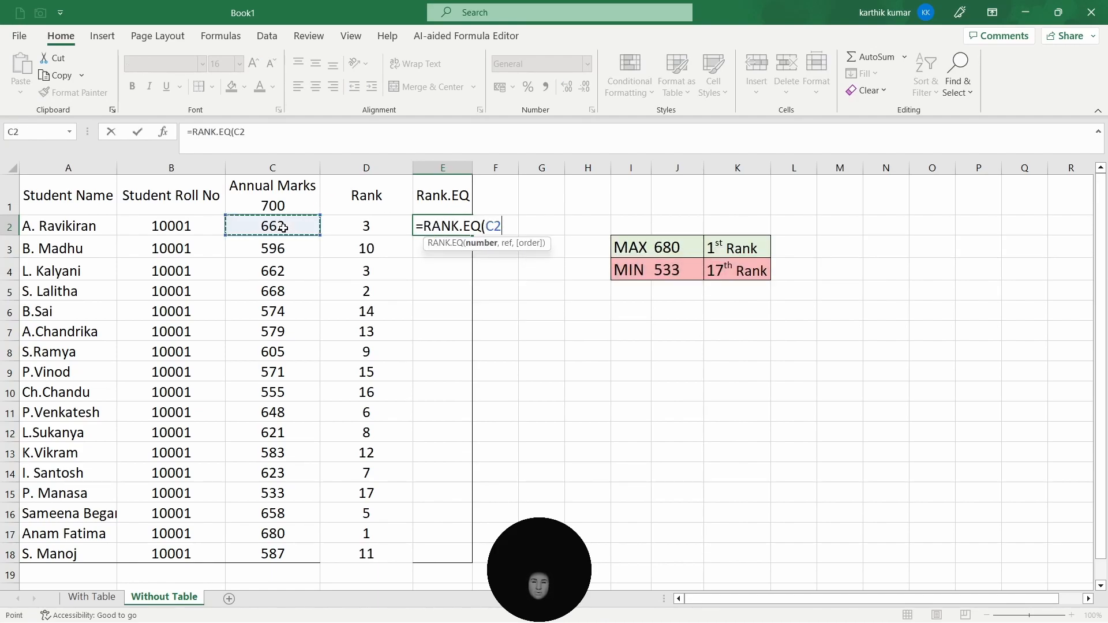
pyautogui.write(',')
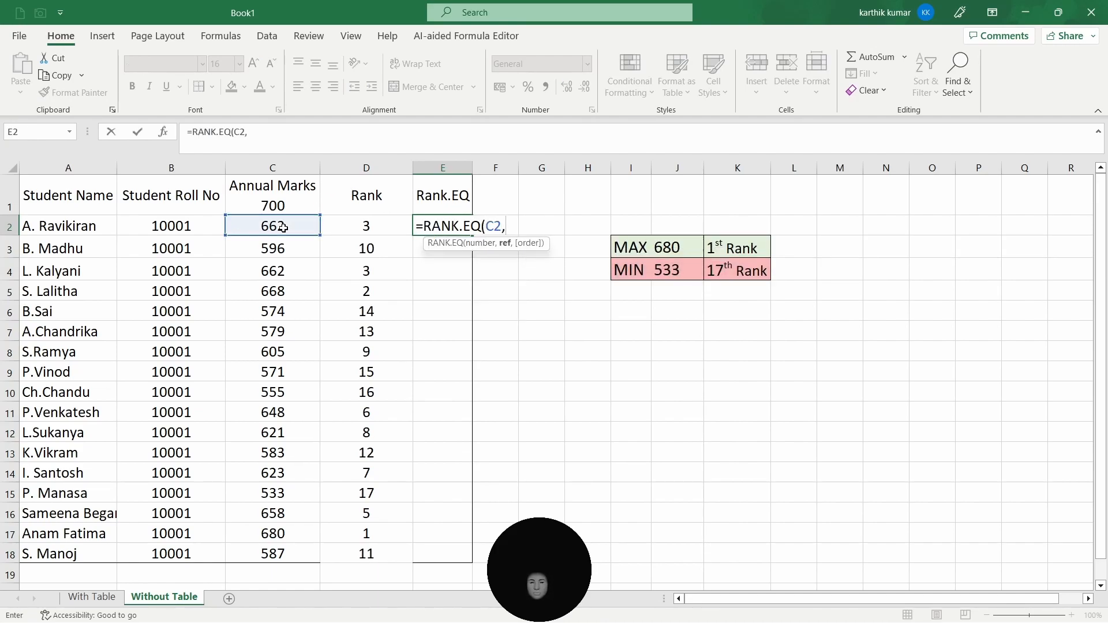
pyautogui.click(273, 168)
pyautogui.write(',0)')
pyautogui.press('Return')
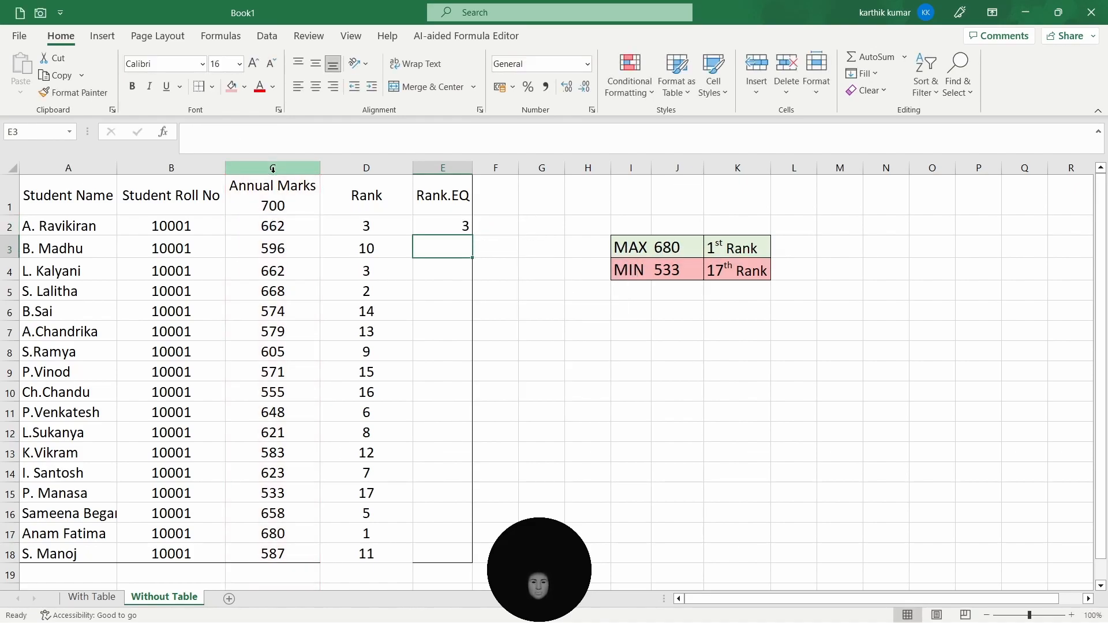
pyautogui.click(456, 225)
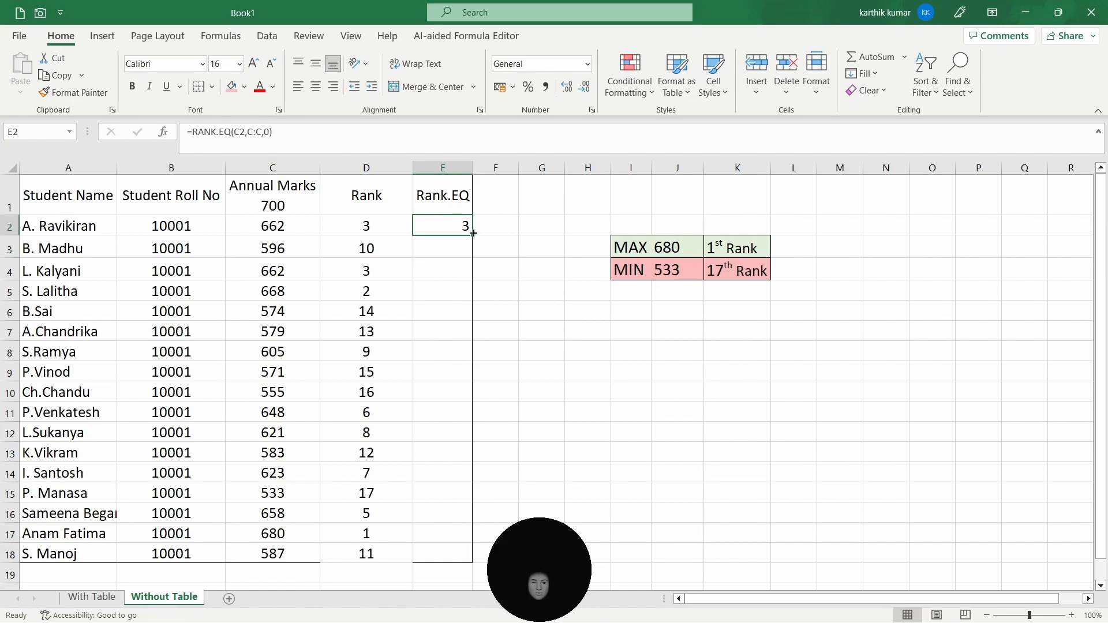
pyautogui.doubleClick(473, 234)
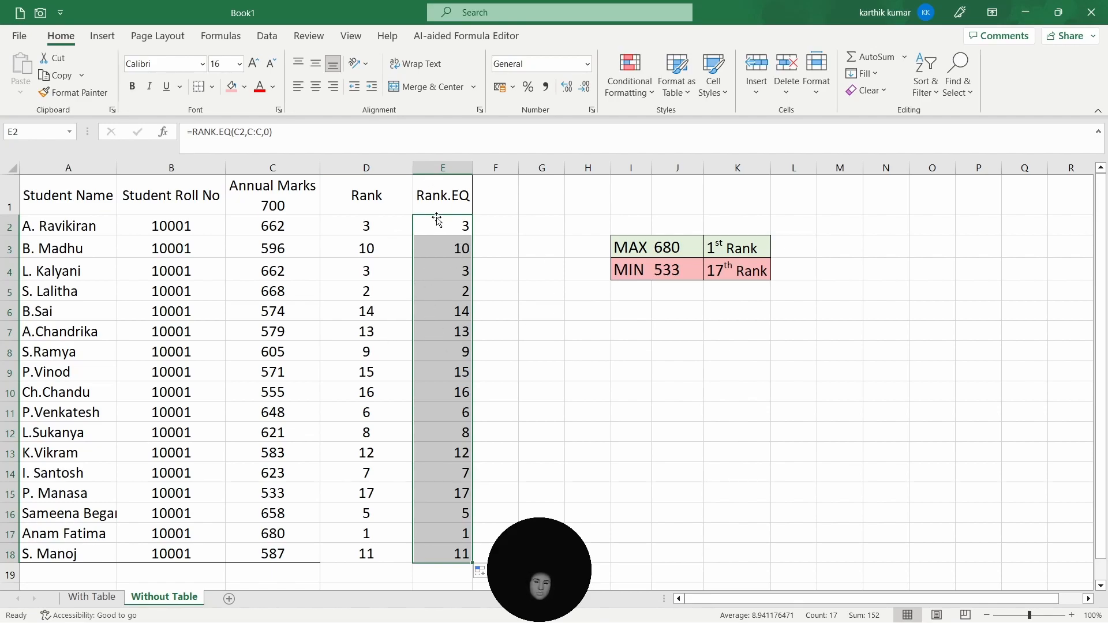
pyautogui.click(385, 233)
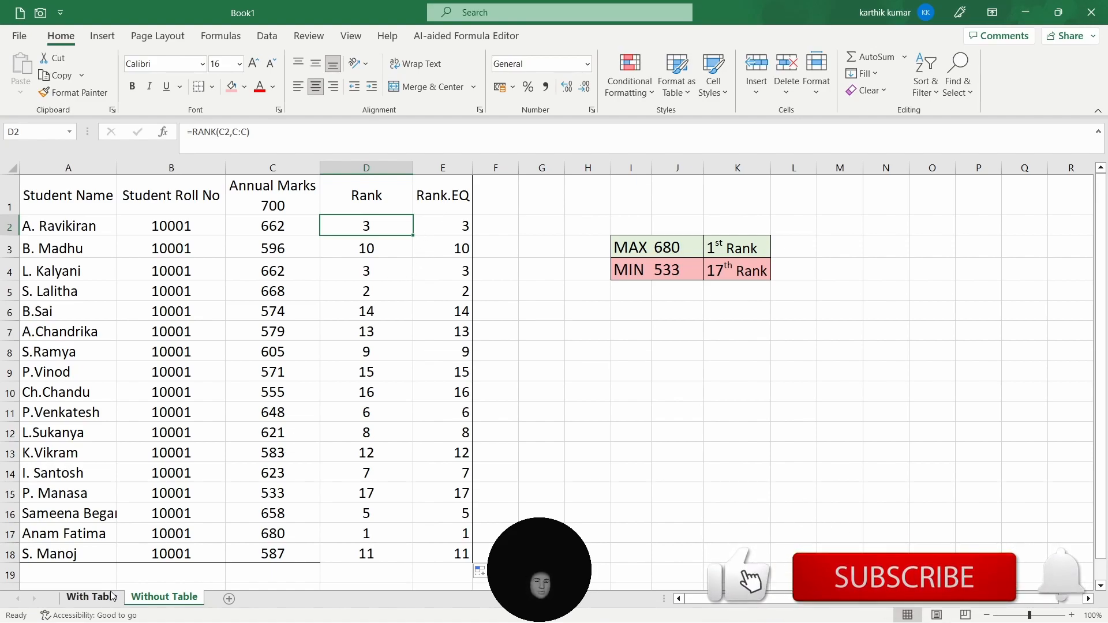
pyautogui.click(92, 597)
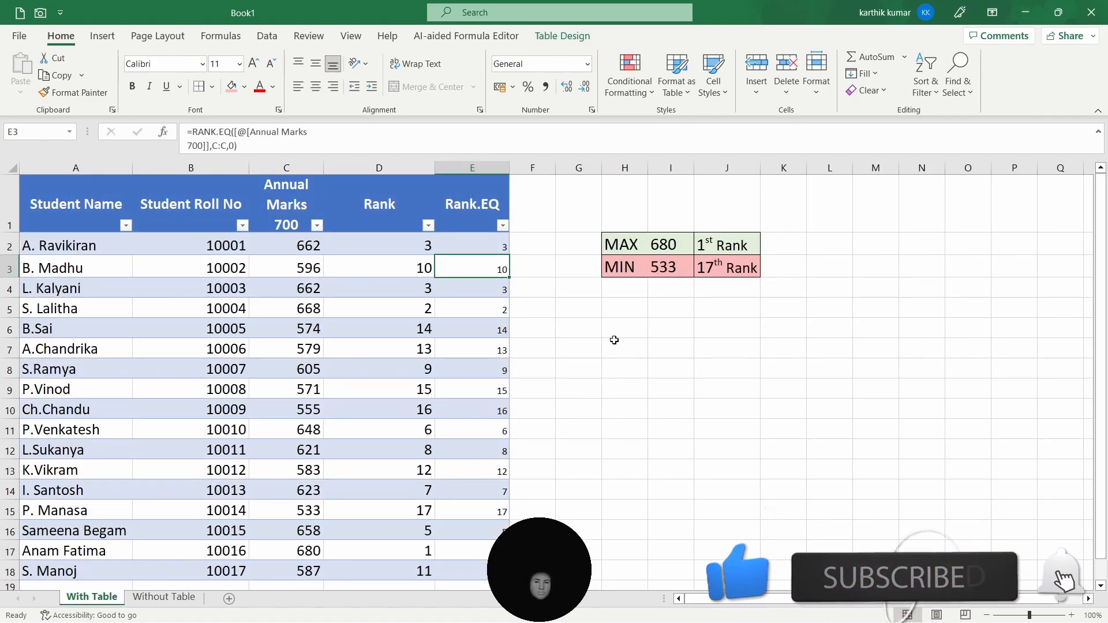